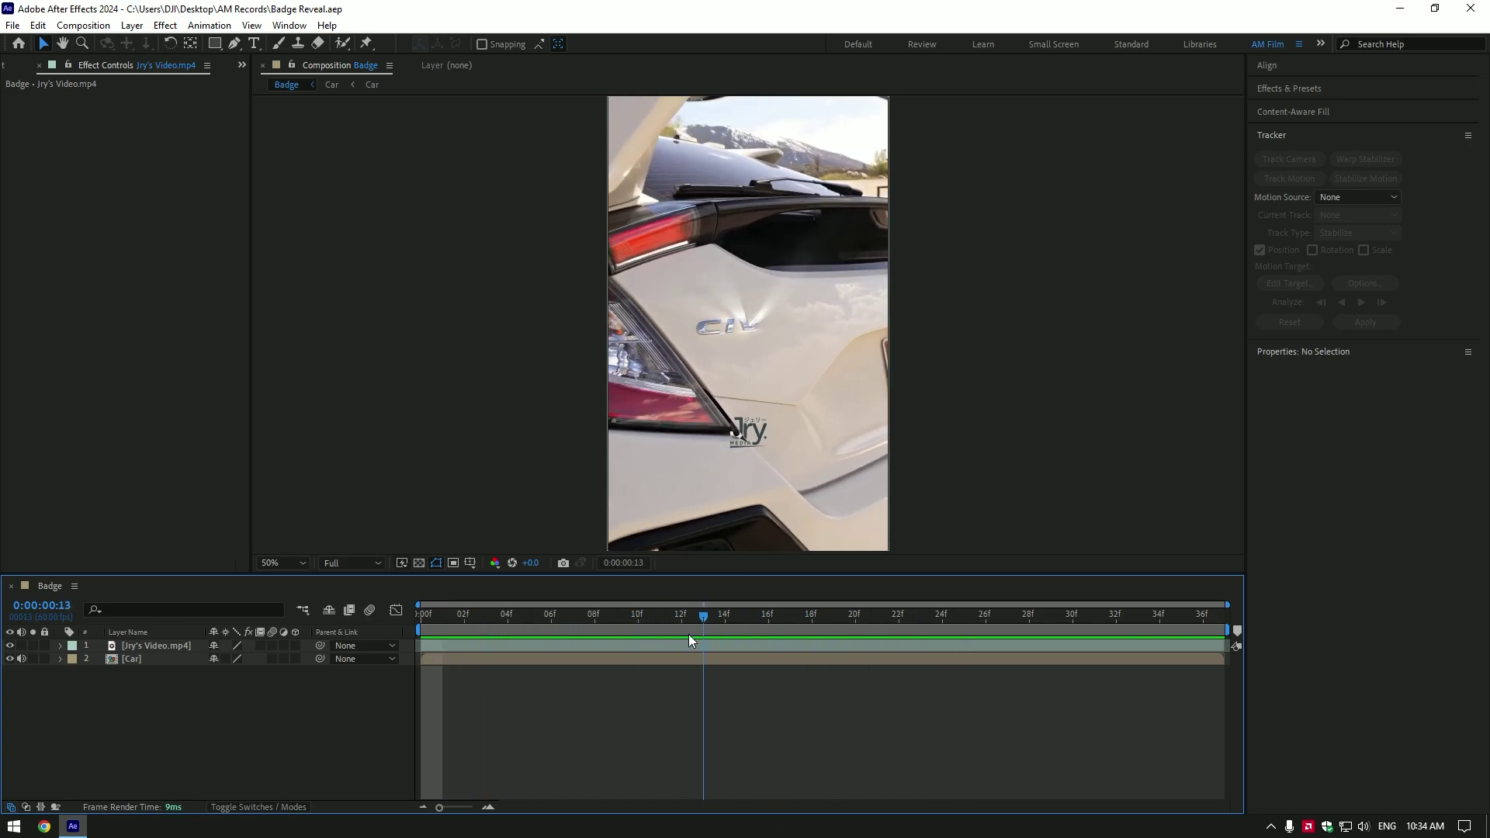
Hide the top Jry's Video layer so the car footage shows through
{"action": "left_click", "coordinate": [10, 647]}
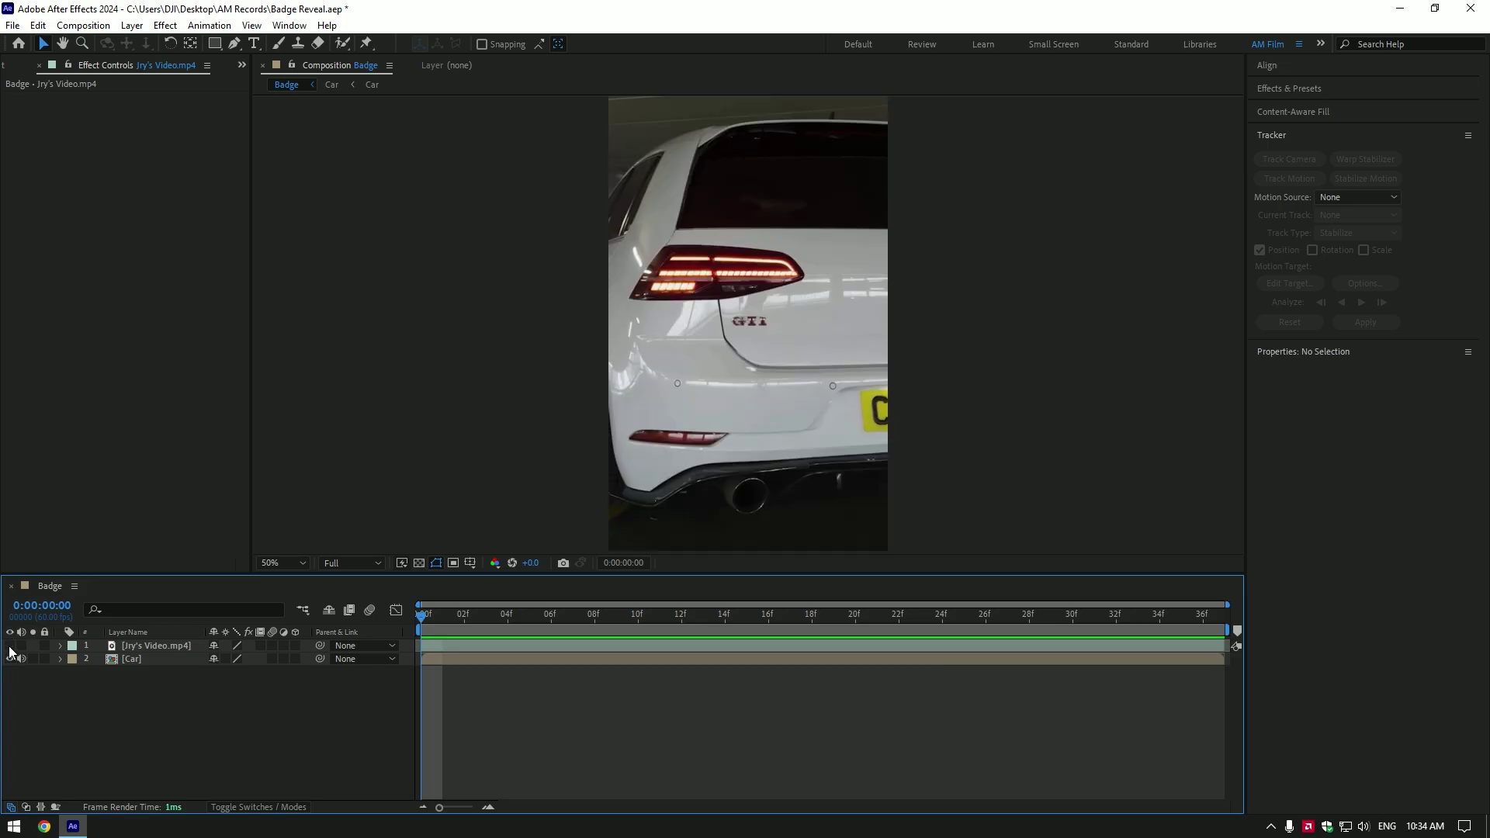
Duplicate the Car layer and rename the top copy 'Animated'
{"action": "left_click", "coordinate": [142, 659]}
{"action": "key", "text": "/"}
{"action": "key", "text": "ctrl+d"}
{"action": "key", "text": "ctrl+d"}
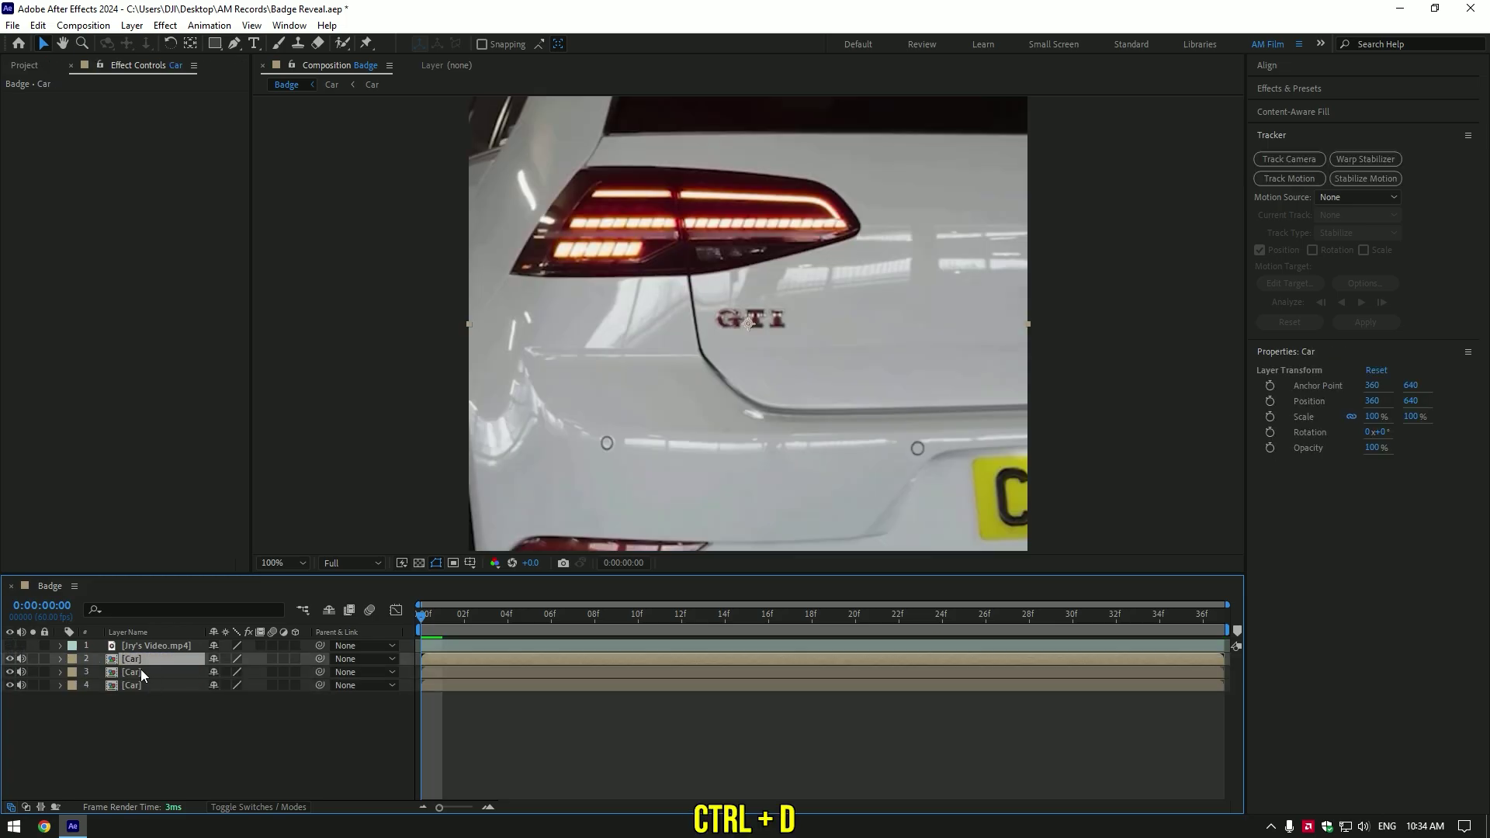
{"action": "right_click", "coordinate": [143, 659]}
{"action": "left_click", "coordinate": [174, 610]}
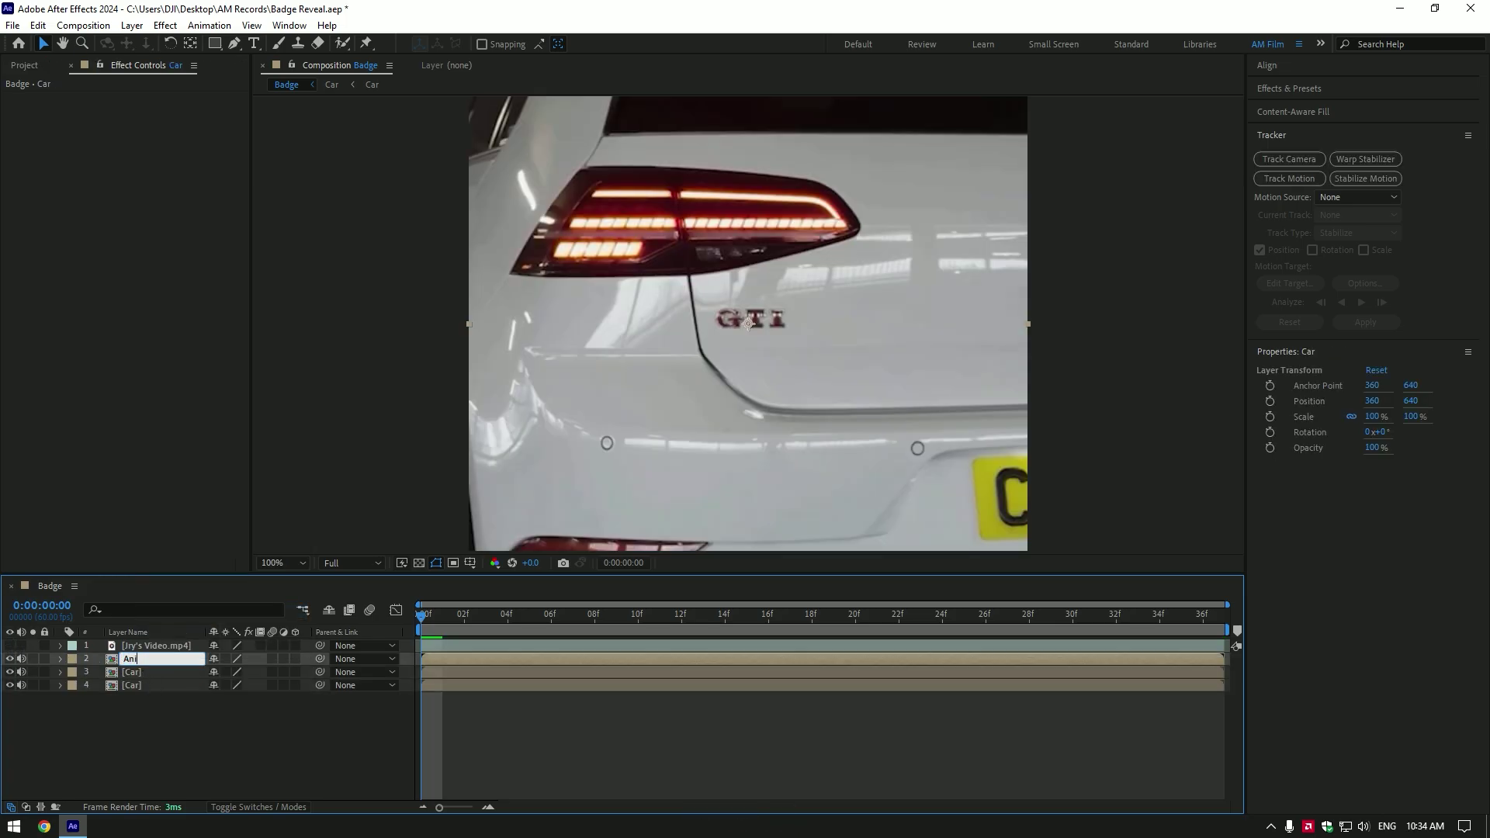
{"action": "type", "text": "Animated"}
{"action": "key", "text": "Return"}
Rename the other copies 'Clean' and 'Original', then hide Animated and Original
{"action": "right_click", "coordinate": [137, 672]}
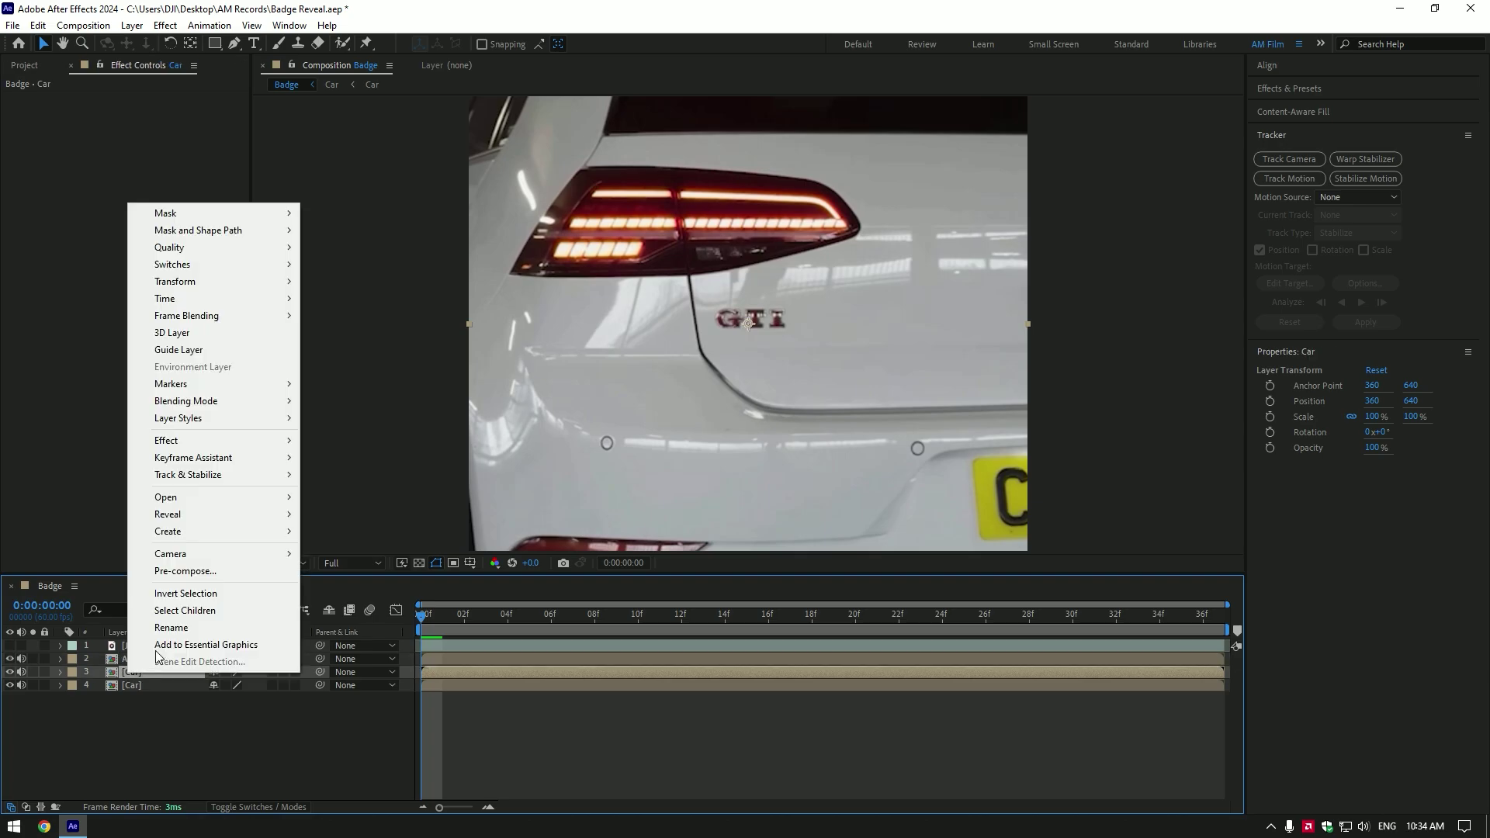
{"action": "left_click", "coordinate": [163, 645]}
{"action": "type", "text": "Clean"}
{"action": "key", "text": "Return"}
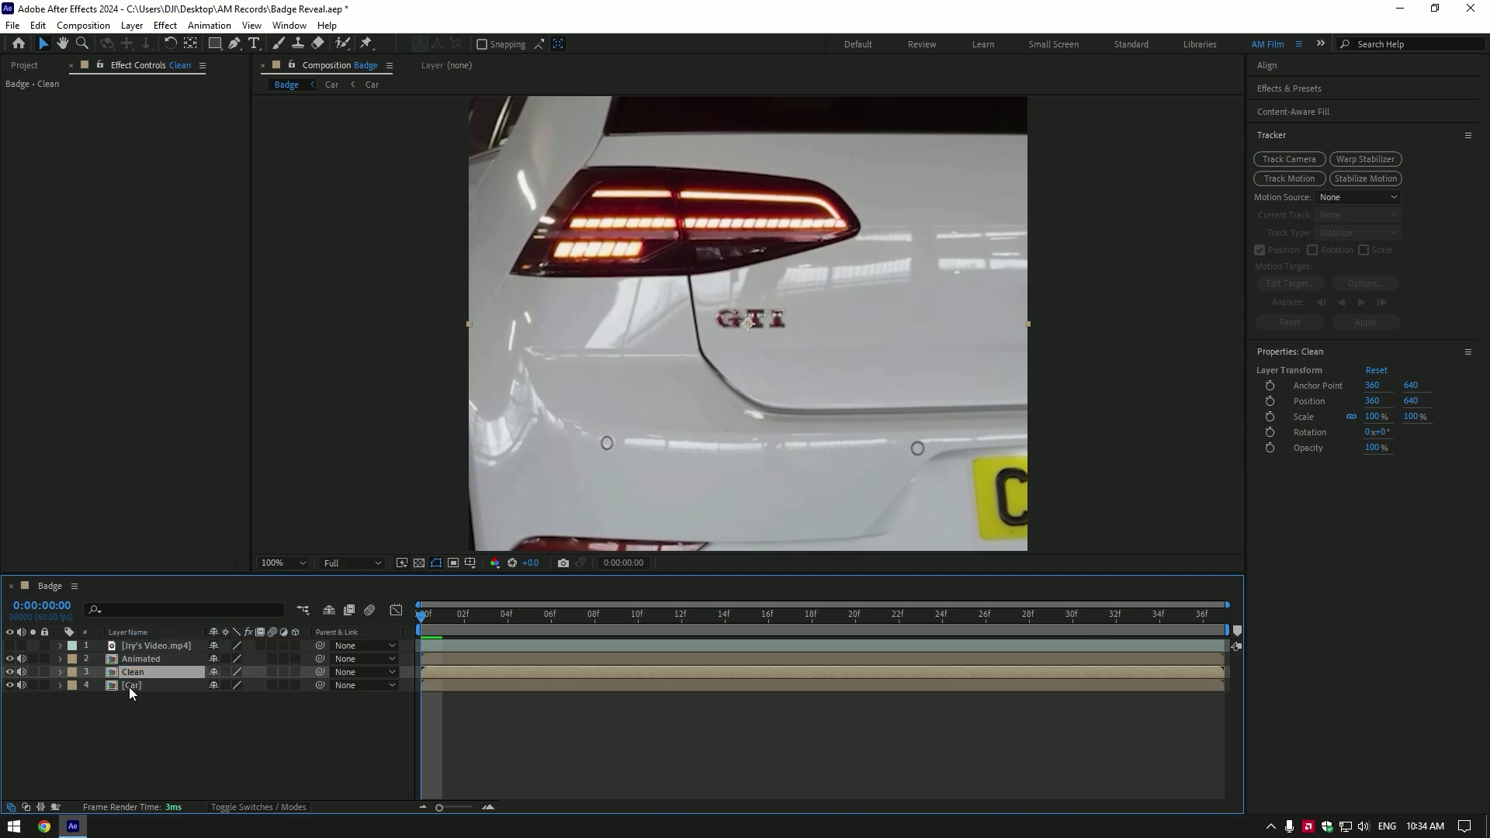
{"action": "right_click", "coordinate": [129, 687]}
{"action": "left_click", "coordinate": [160, 648]}
{"action": "type", "text": "Original"}
{"action": "key", "text": "Return"}
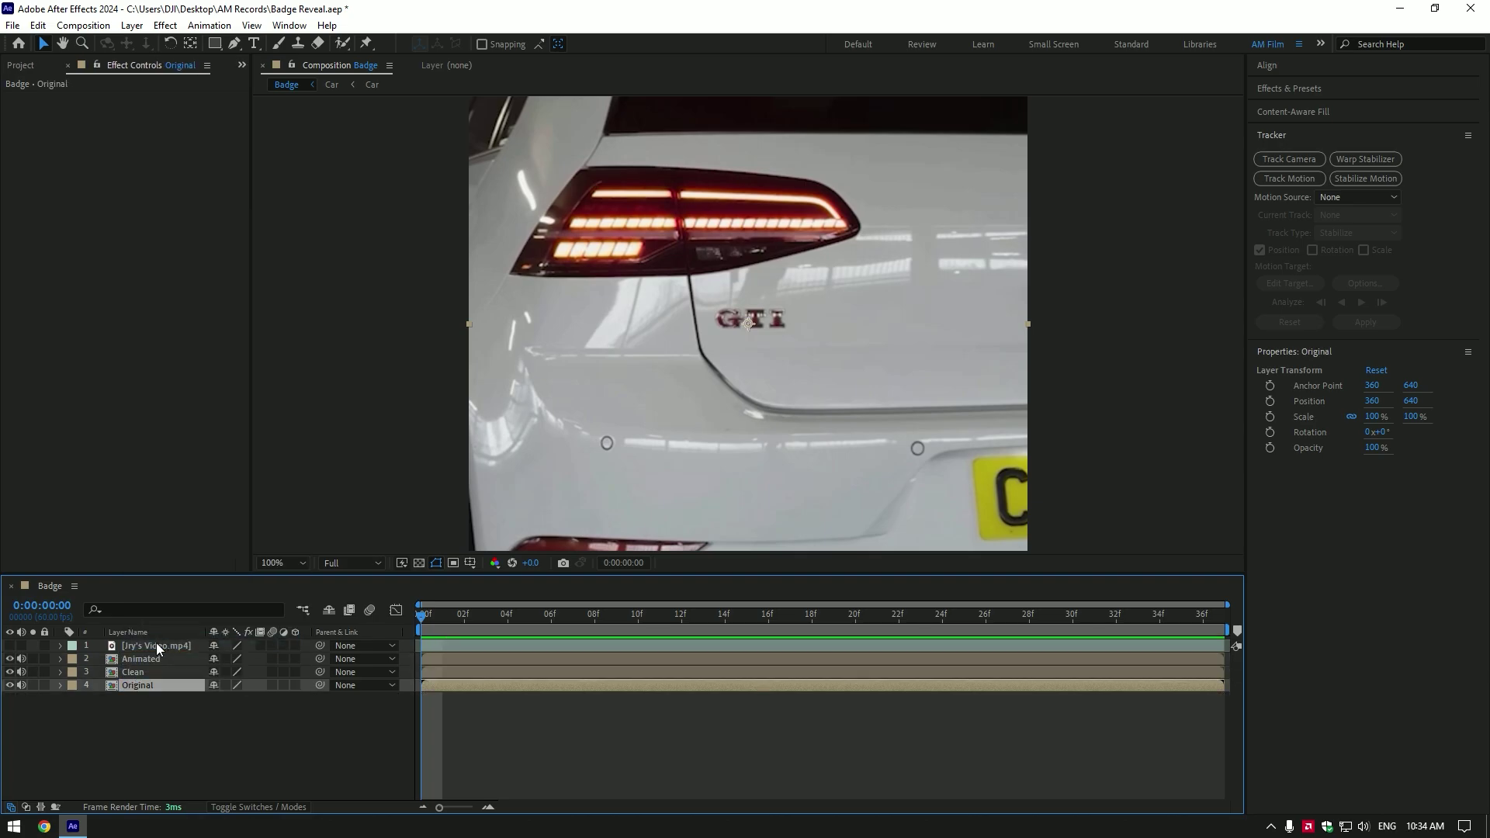
{"action": "left_click", "coordinate": [9, 671], "text": "alt"}
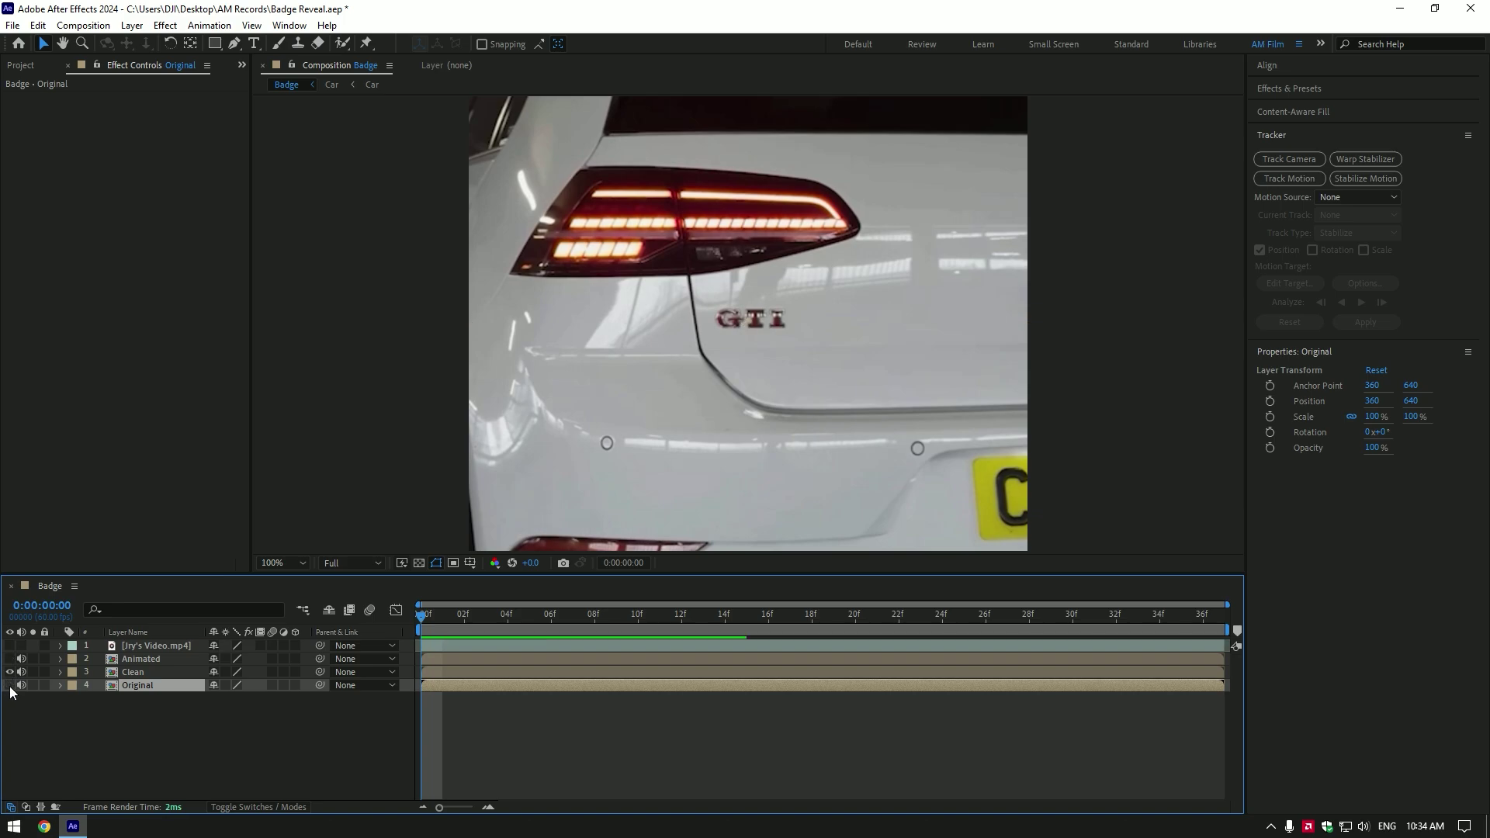
{"action": "left_click", "coordinate": [137, 674]}
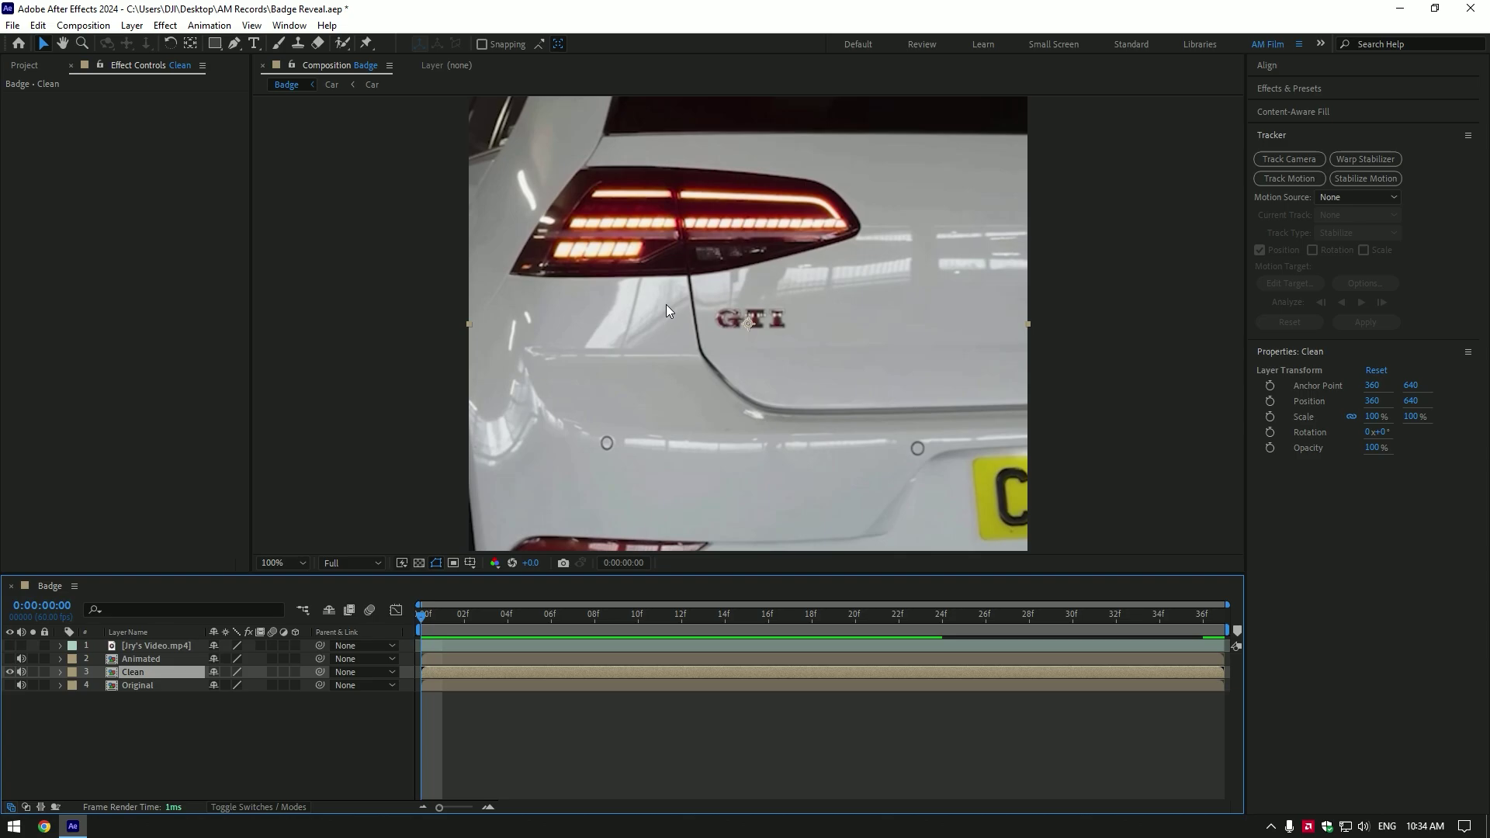
Draw a closed Pen mask around the GTI badge on the Clean layer
{"action": "left_click", "coordinate": [233, 43]}
{"action": "key", "text": "period"}
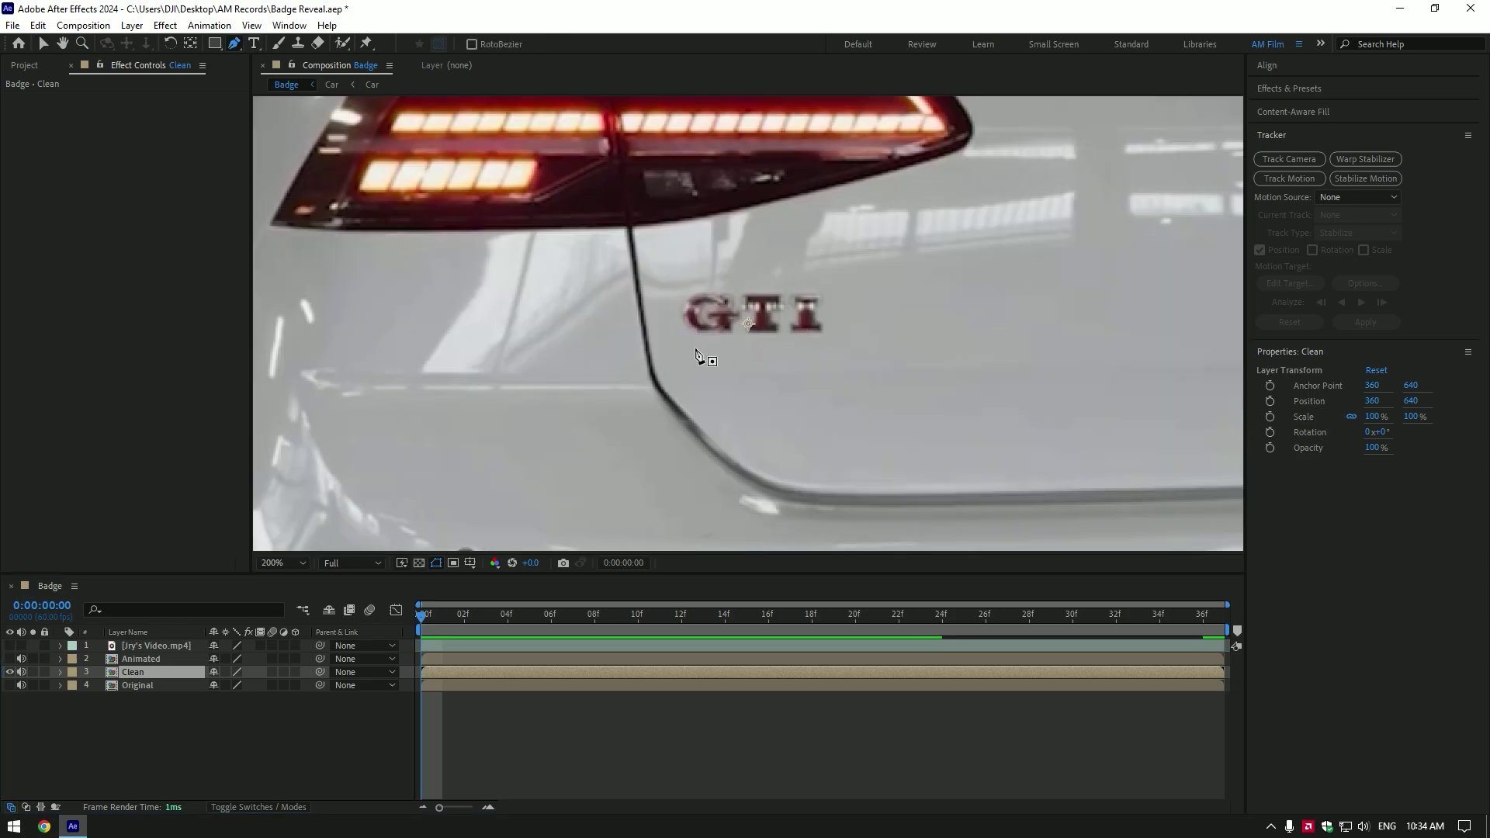
{"action": "left_click", "coordinate": [688, 347]}
{"action": "left_click", "coordinate": [666, 303]}
{"action": "left_click", "coordinate": [680, 276]}
{"action": "left_click", "coordinate": [826, 270]}
{"action": "left_click", "coordinate": [856, 319]}
{"action": "left_click", "coordinate": [839, 348]}
{"action": "left_click", "coordinate": [770, 354]}
{"action": "left_click", "coordinate": [687, 347]}
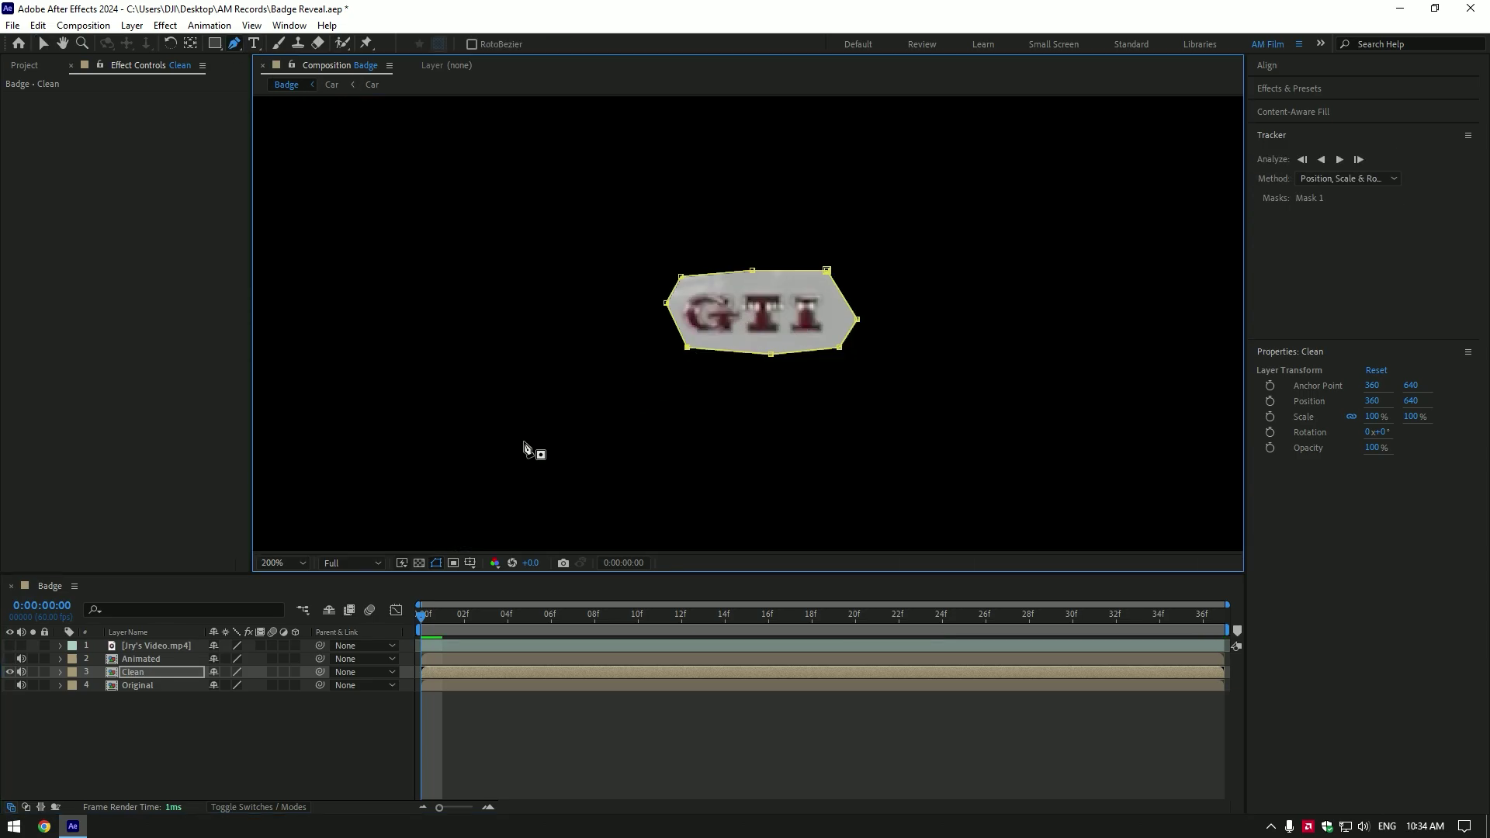
Set Mask 1 to Subtract and track it forward through the clip
{"action": "left_click", "coordinate": [158, 671]}
{"action": "key", "text": "m"}
{"action": "left_click", "coordinate": [231, 685]}
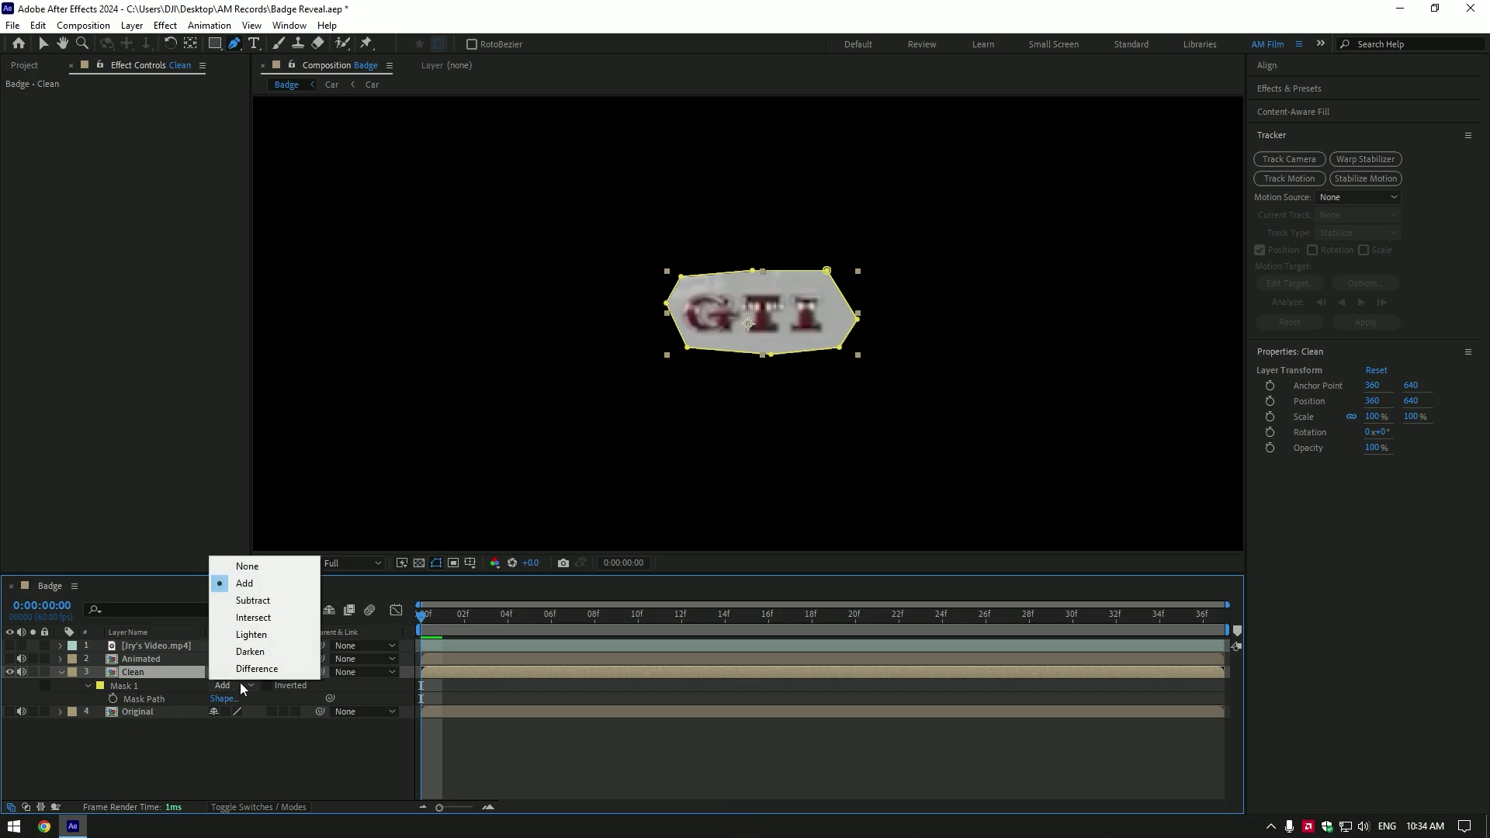
{"action": "left_click", "coordinate": [252, 602]}
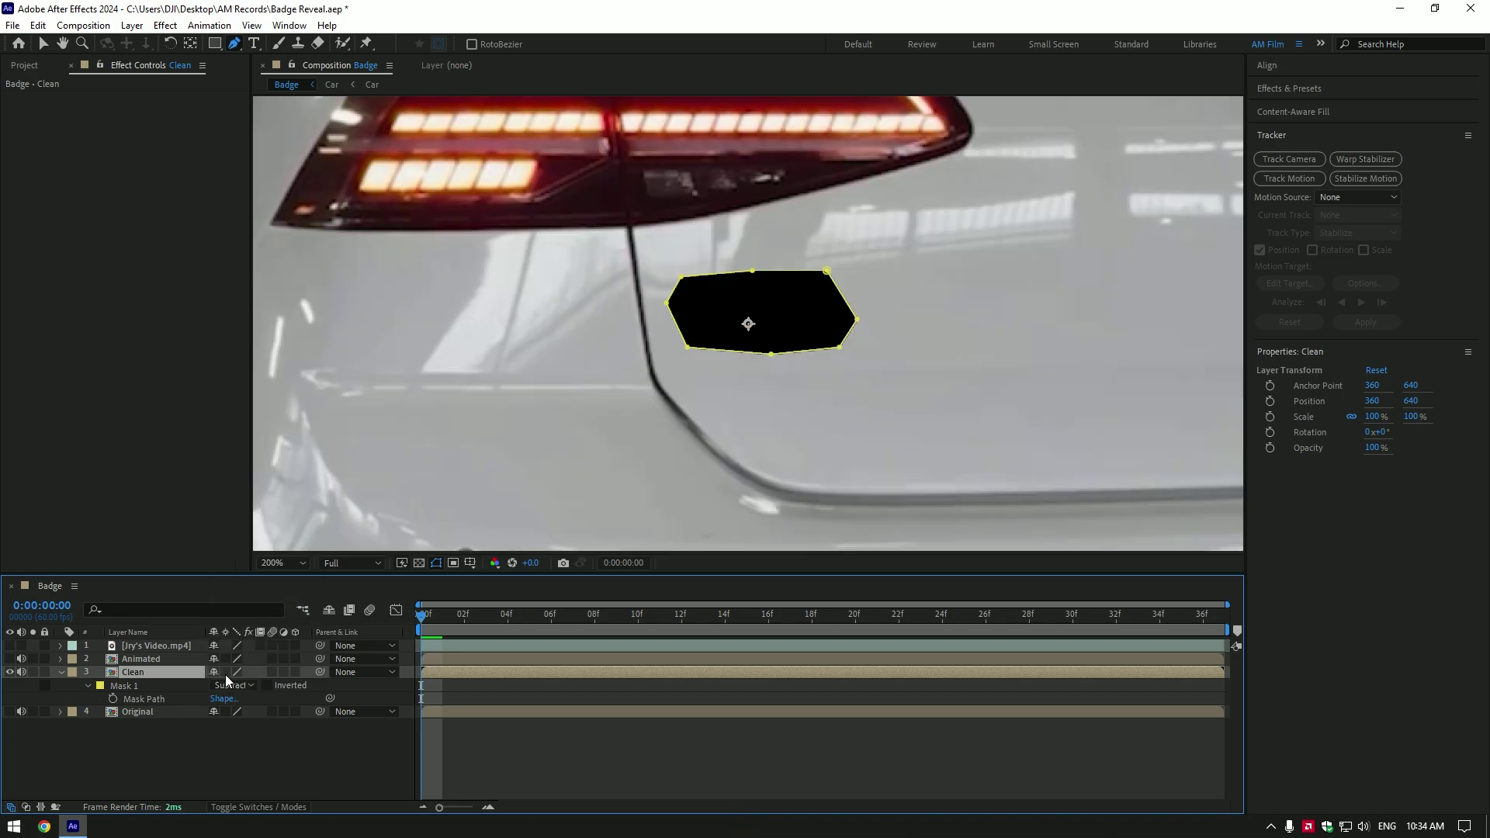
{"action": "left_click", "coordinate": [131, 688]}
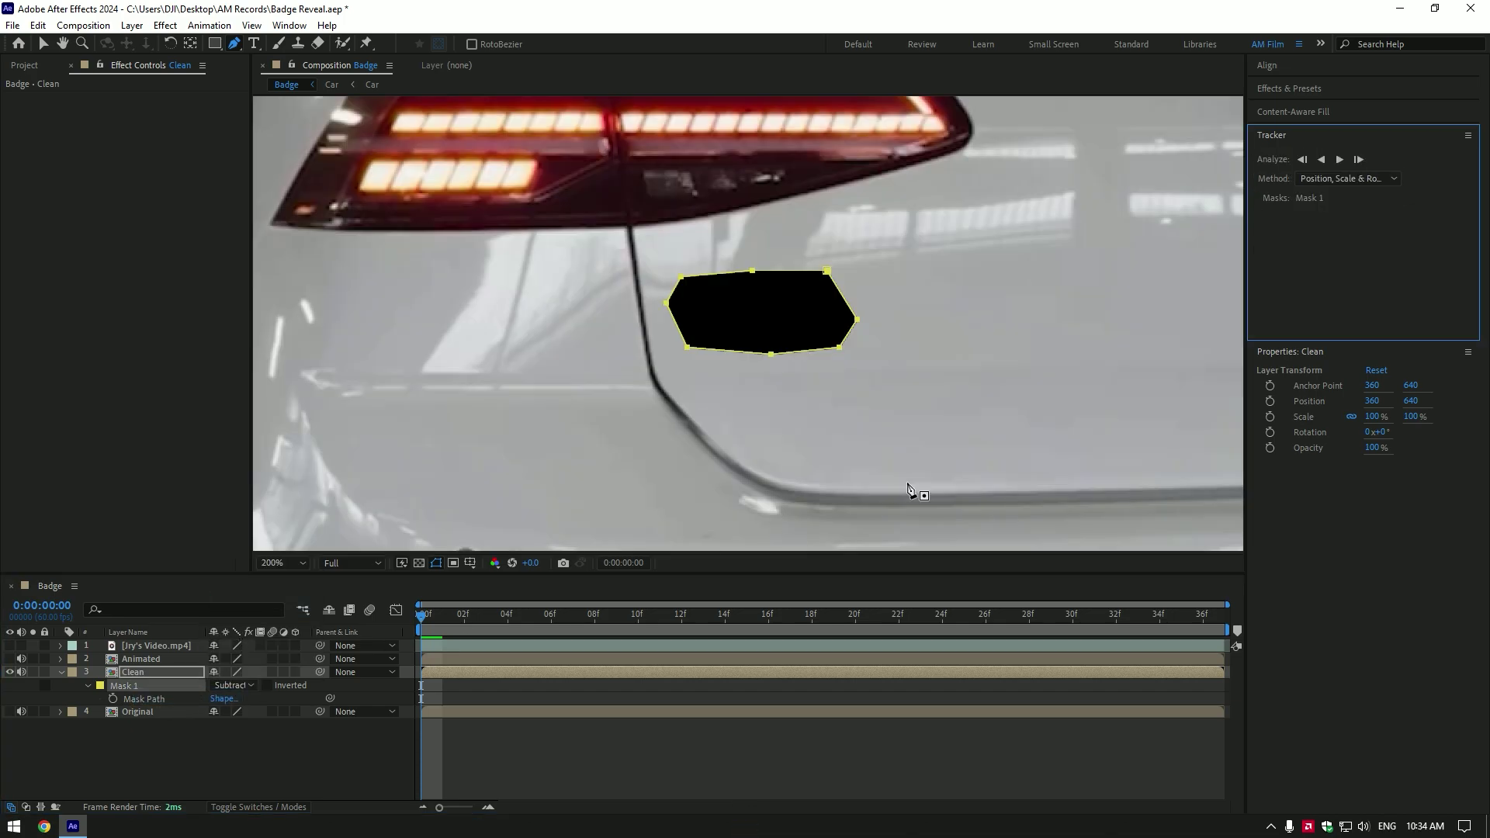
{"action": "left_click", "coordinate": [1342, 160]}
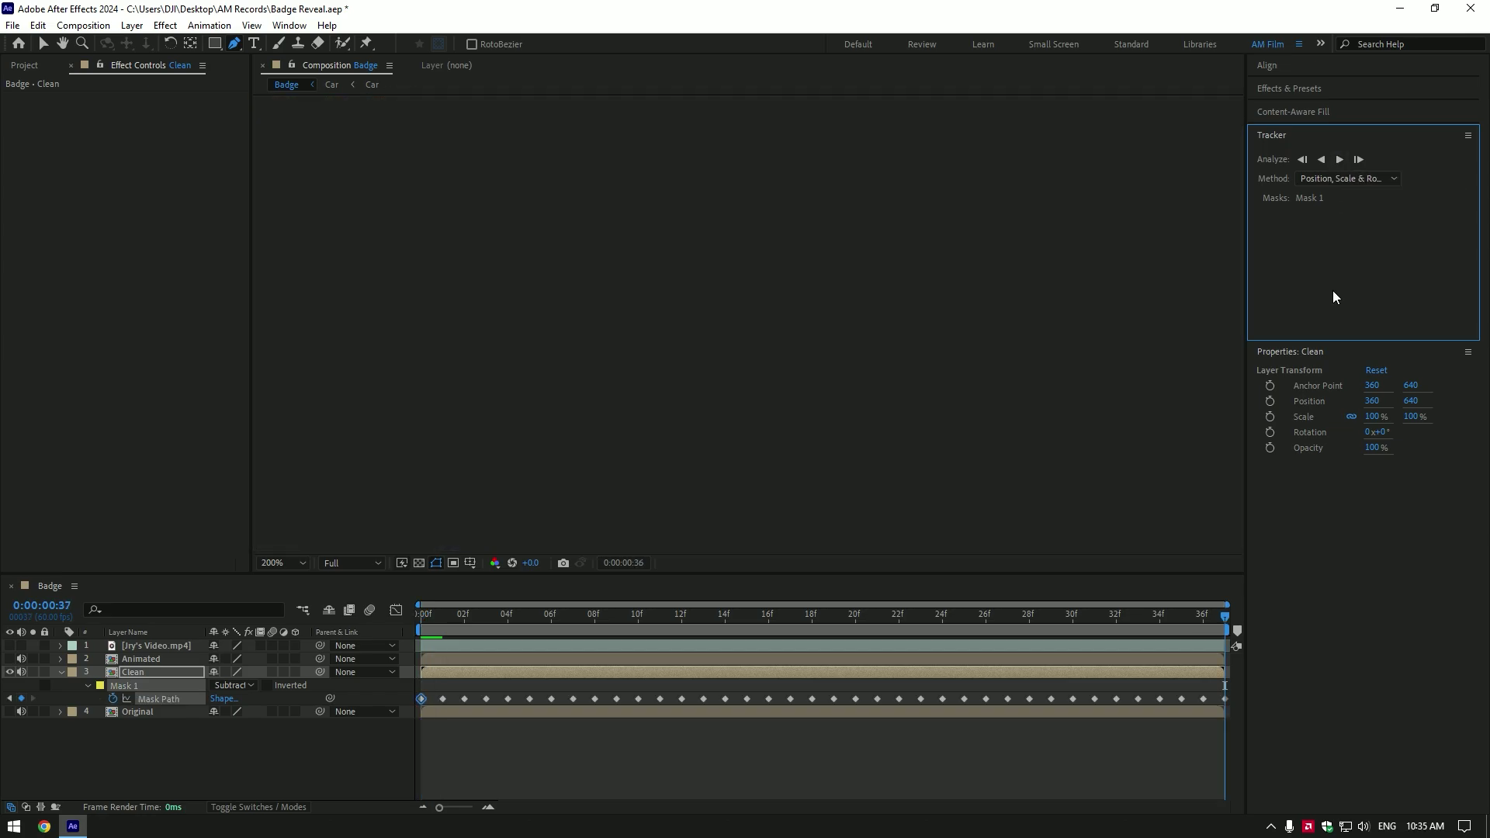
{"action": "left_click_drag", "start_coordinate": [1224, 614], "coordinate": [385, 612]}
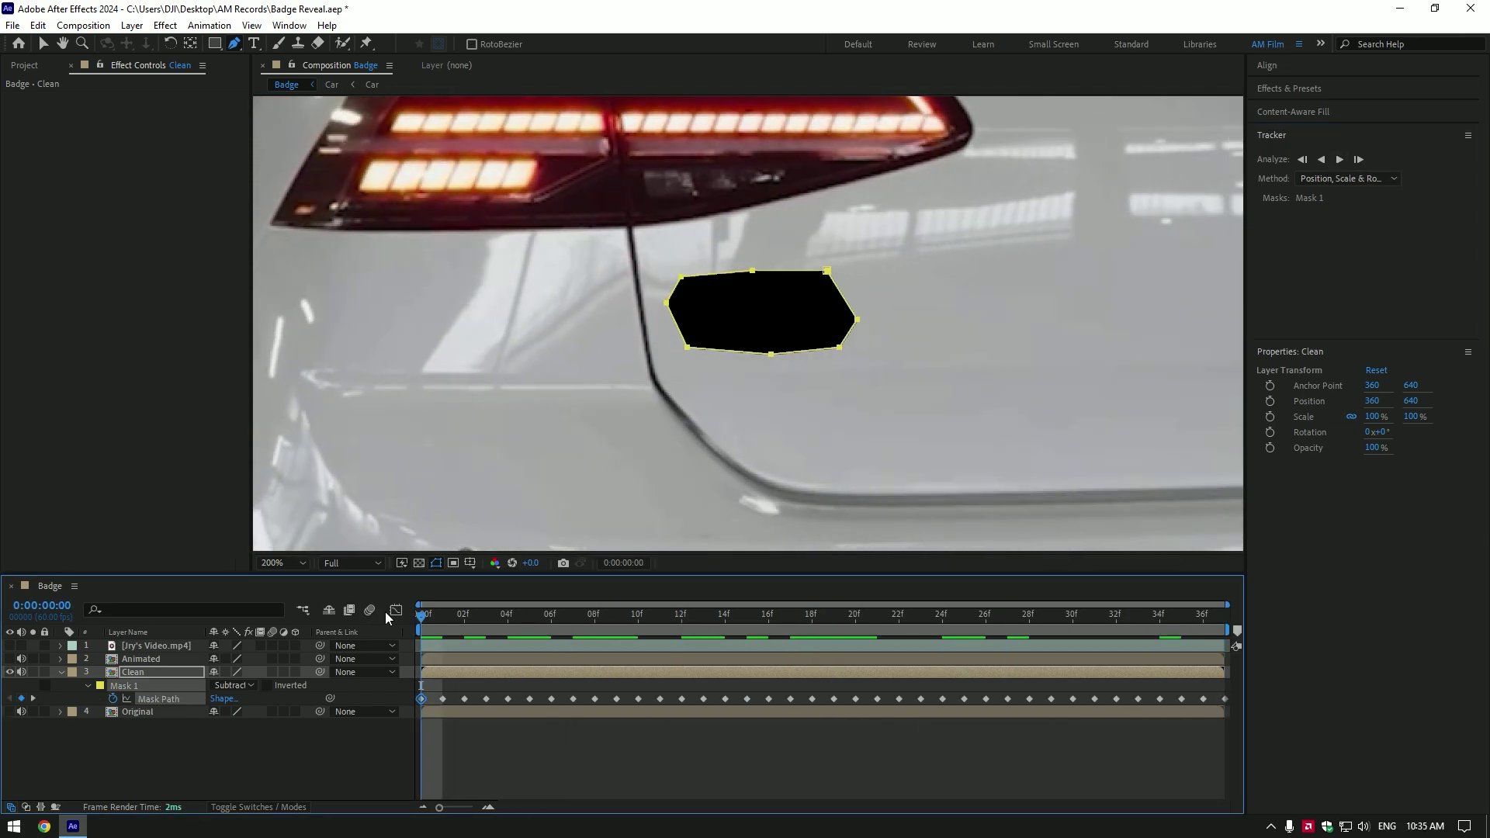
Generate a Content-Aware Fill layer with Alpha Expansion 1, Edge Blend and Work Area range
{"action": "left_click", "coordinate": [1319, 112]}
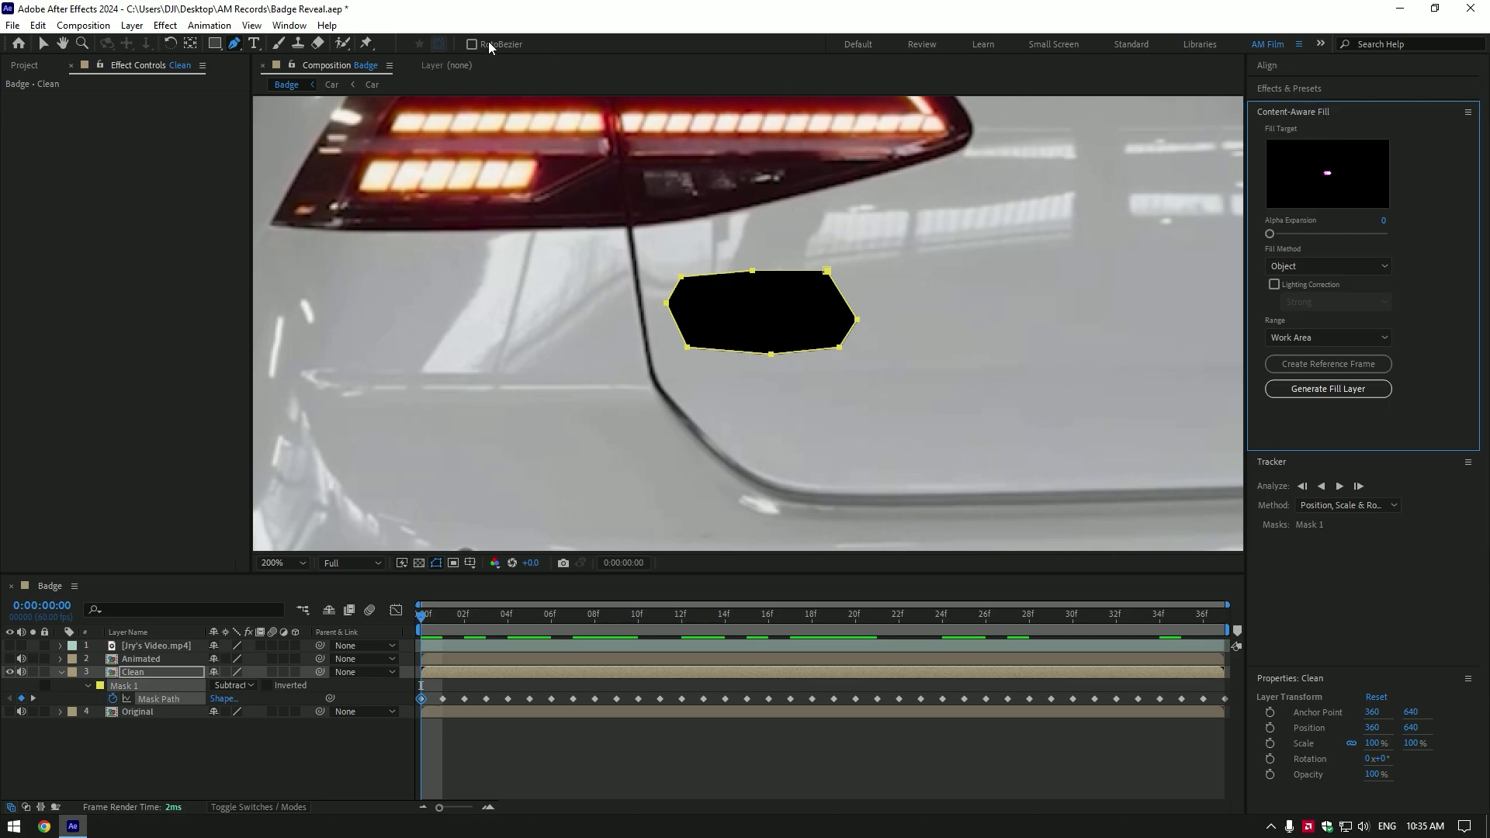
{"action": "left_click", "coordinate": [299, 26]}
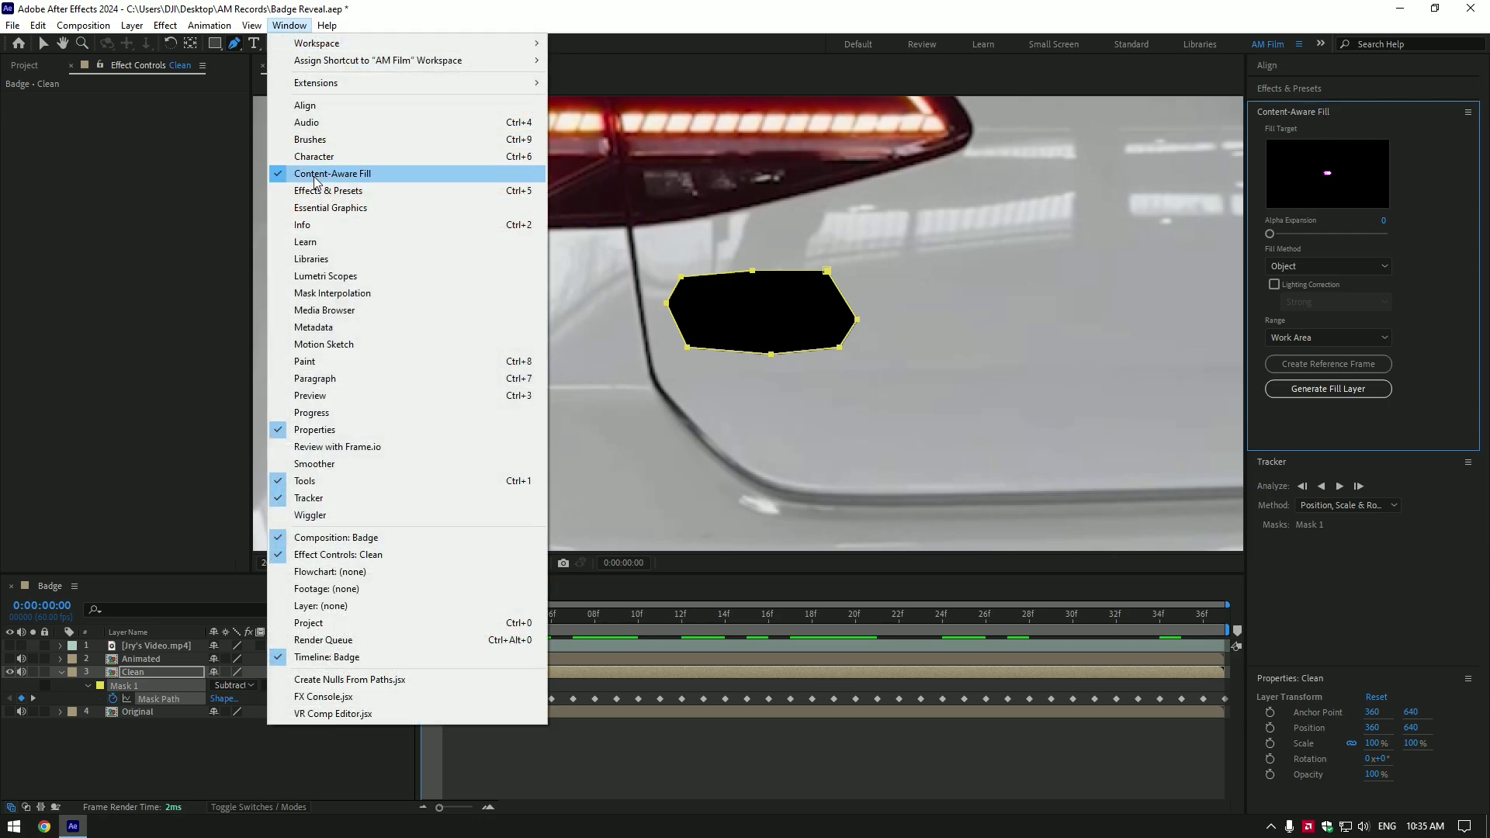
{"action": "left_click", "coordinate": [1393, 225]}
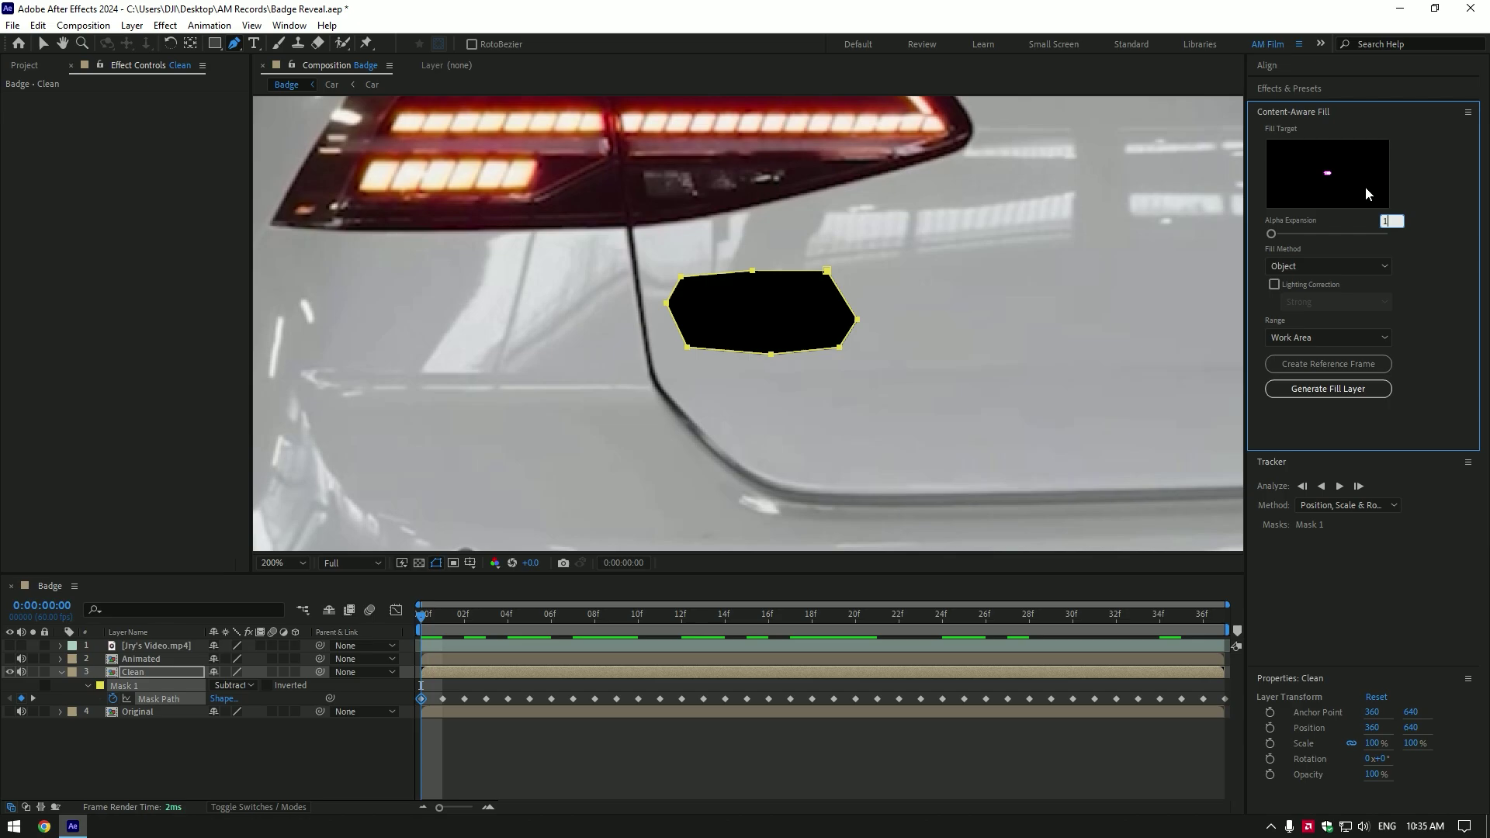
{"action": "left_click", "coordinate": [1308, 267]}
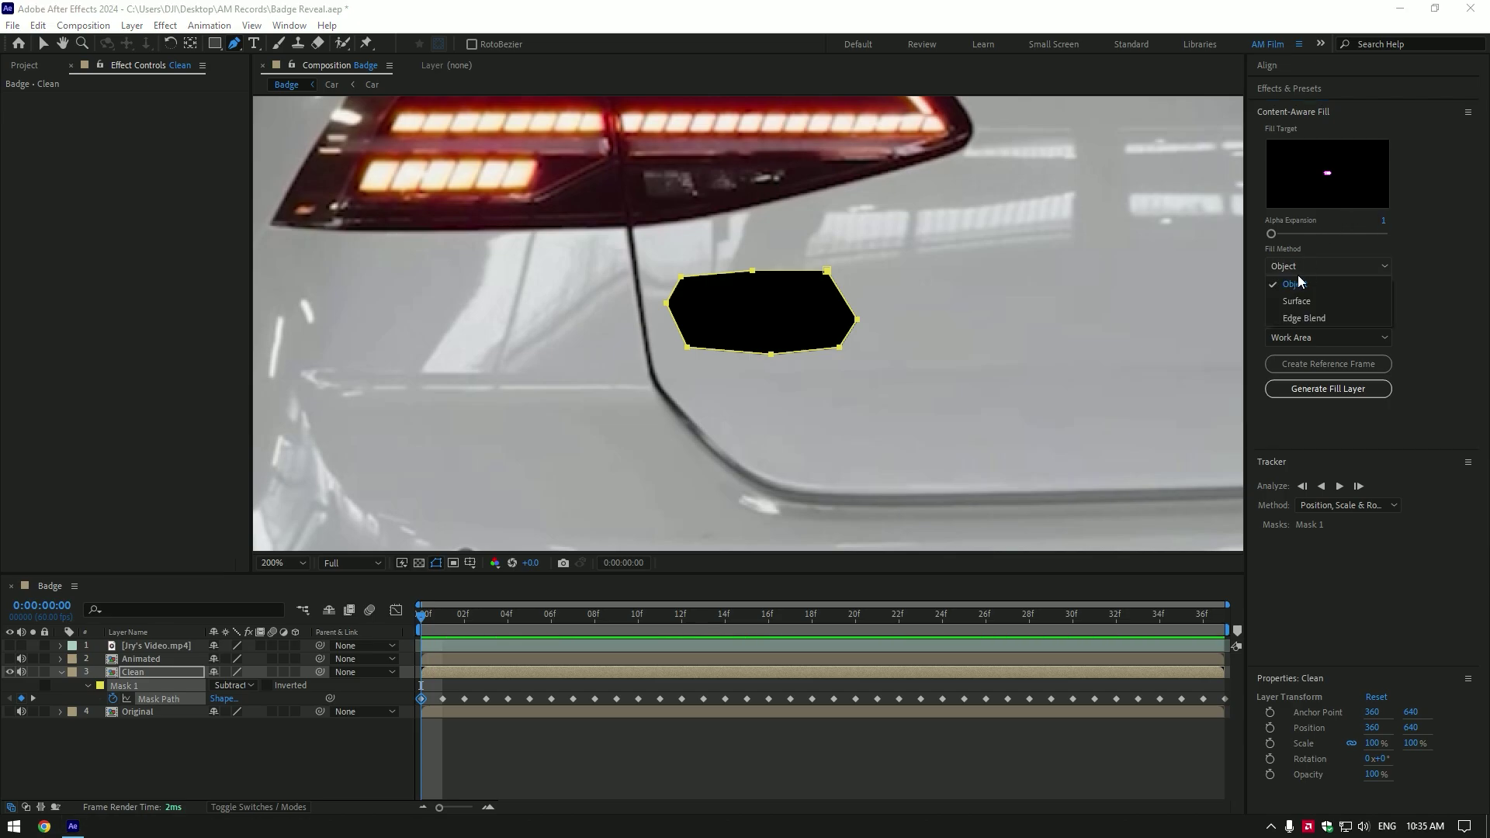
{"action": "left_click", "coordinate": [1330, 319]}
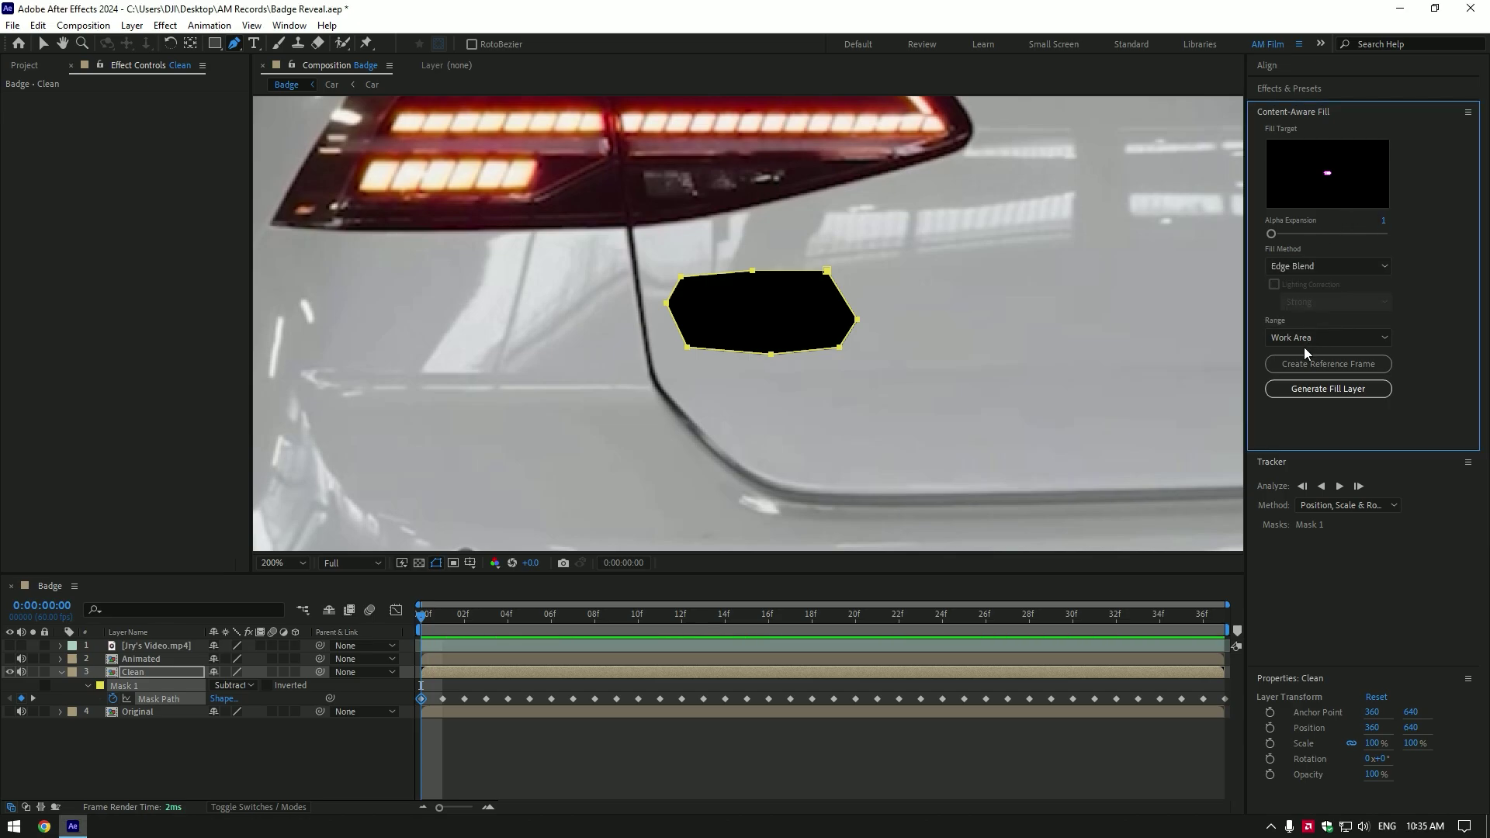
{"action": "left_click", "coordinate": [1343, 339]}
{"action": "left_click", "coordinate": [1302, 374]}
{"action": "left_click", "coordinate": [1323, 390]}
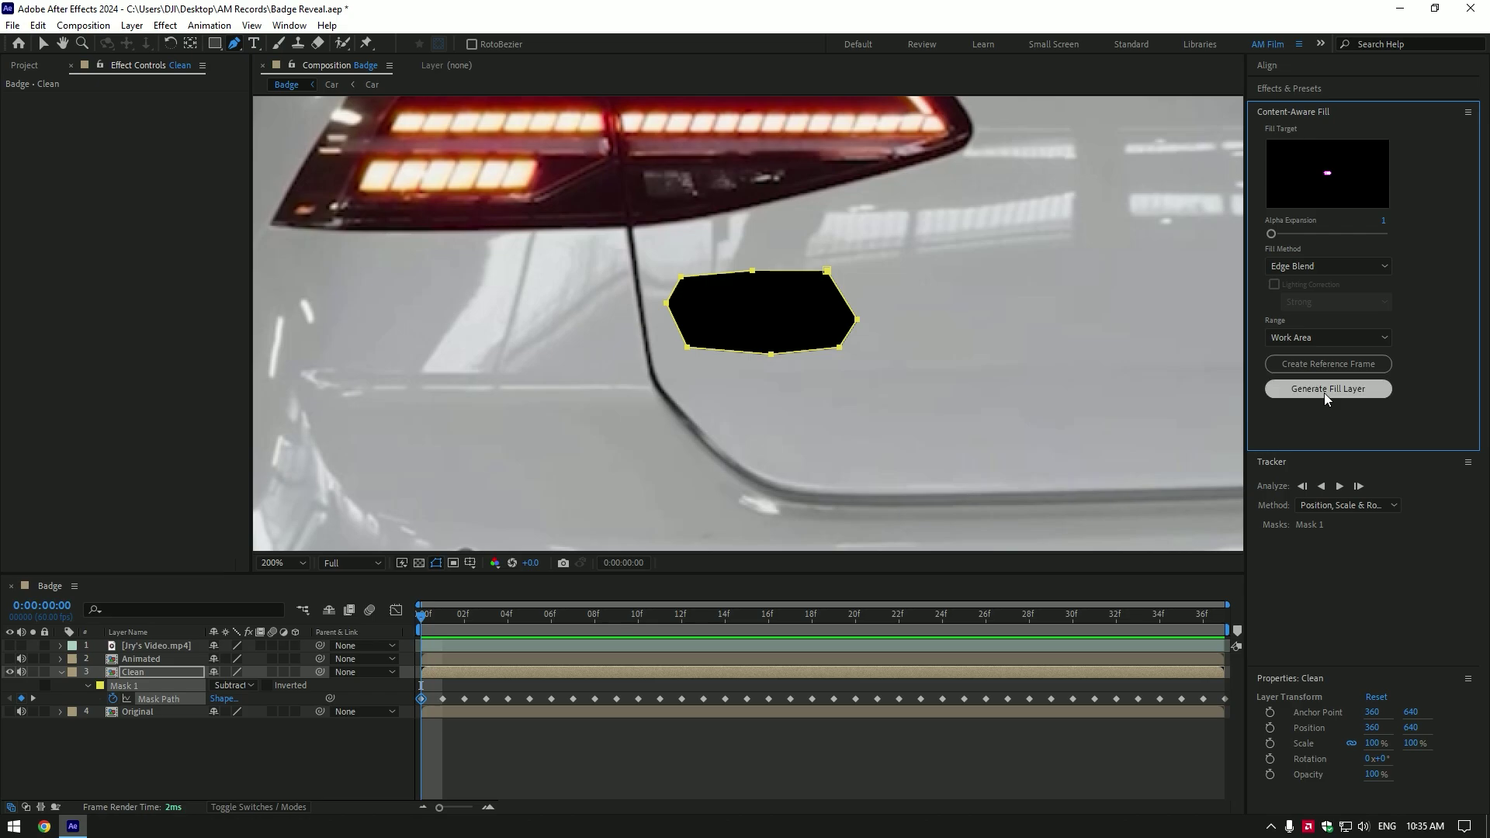
Preview the filled result and move the fill layer directly above Clean
{"action": "key", "text": "space"}
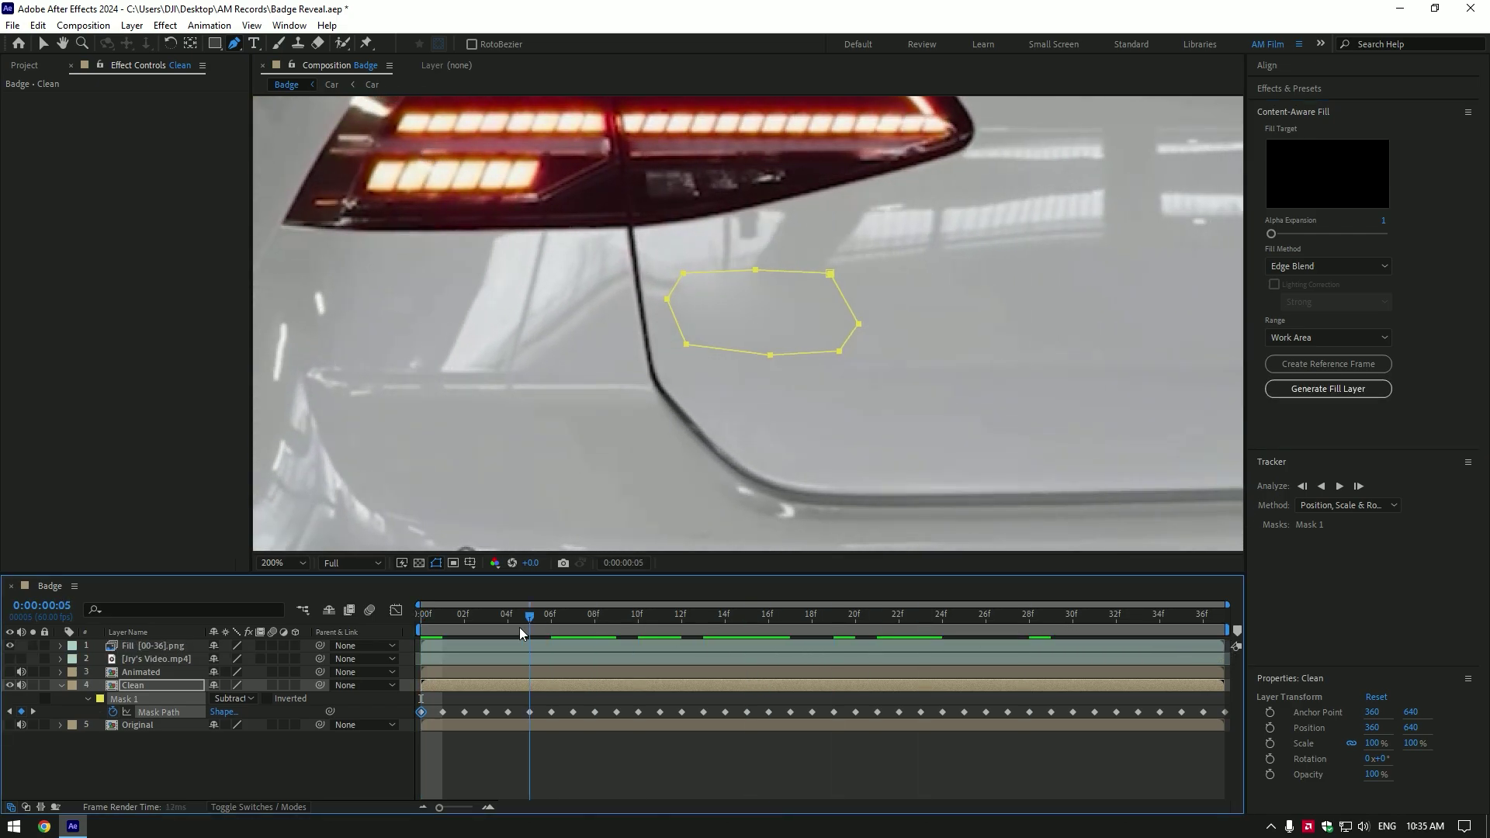
{"action": "key", "text": "space"}
{"action": "left_click", "coordinate": [62, 685]}
{"action": "left_click_drag", "start_coordinate": [124, 645], "coordinate": [113, 675]}
Make the Animated layer visible again and apply Mocha AE found by searching 'mocha'
{"action": "left_click", "coordinate": [134, 660]}
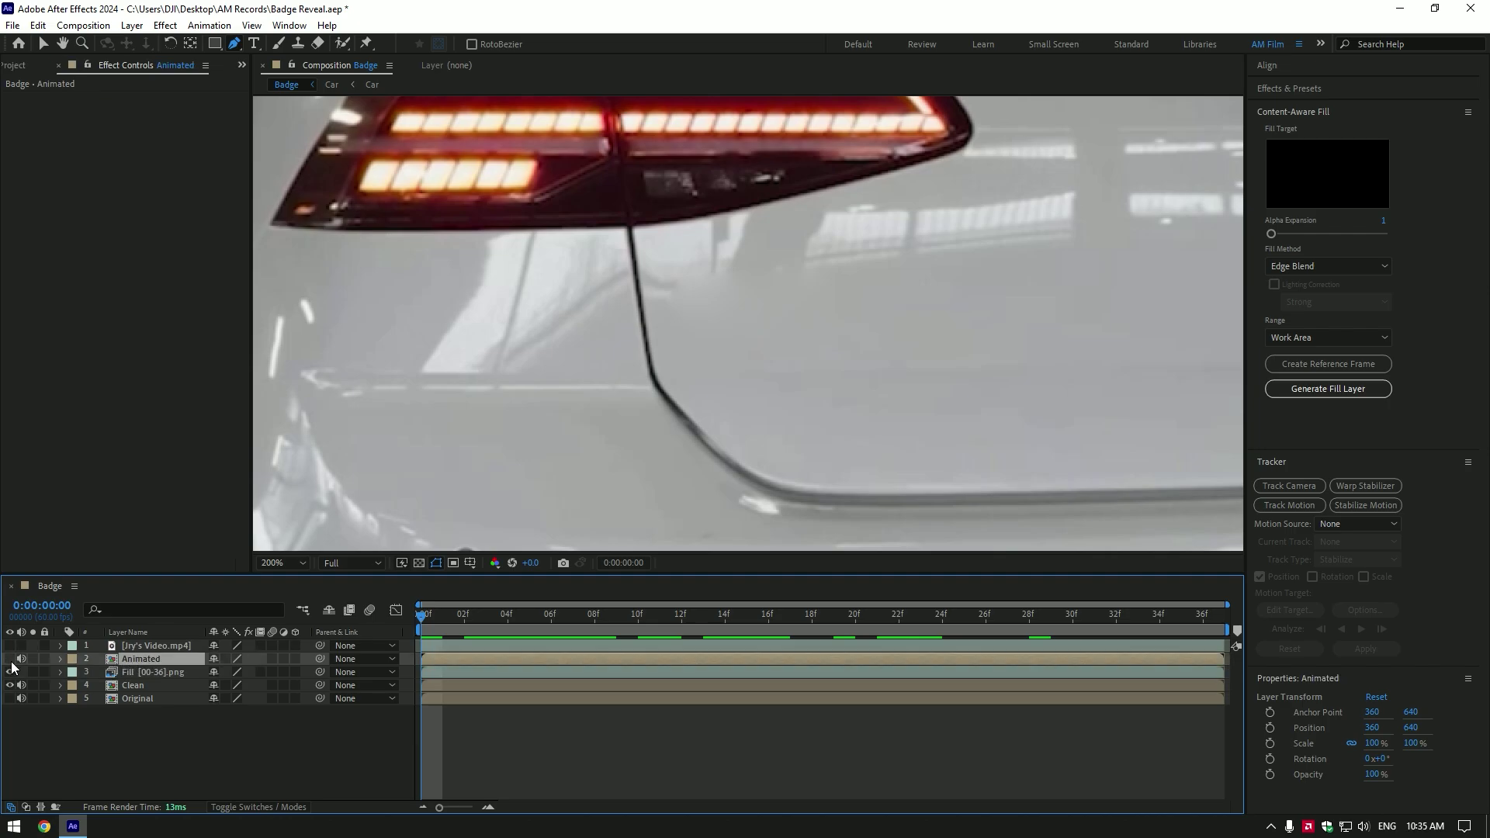
{"action": "left_click", "coordinate": [10, 659]}
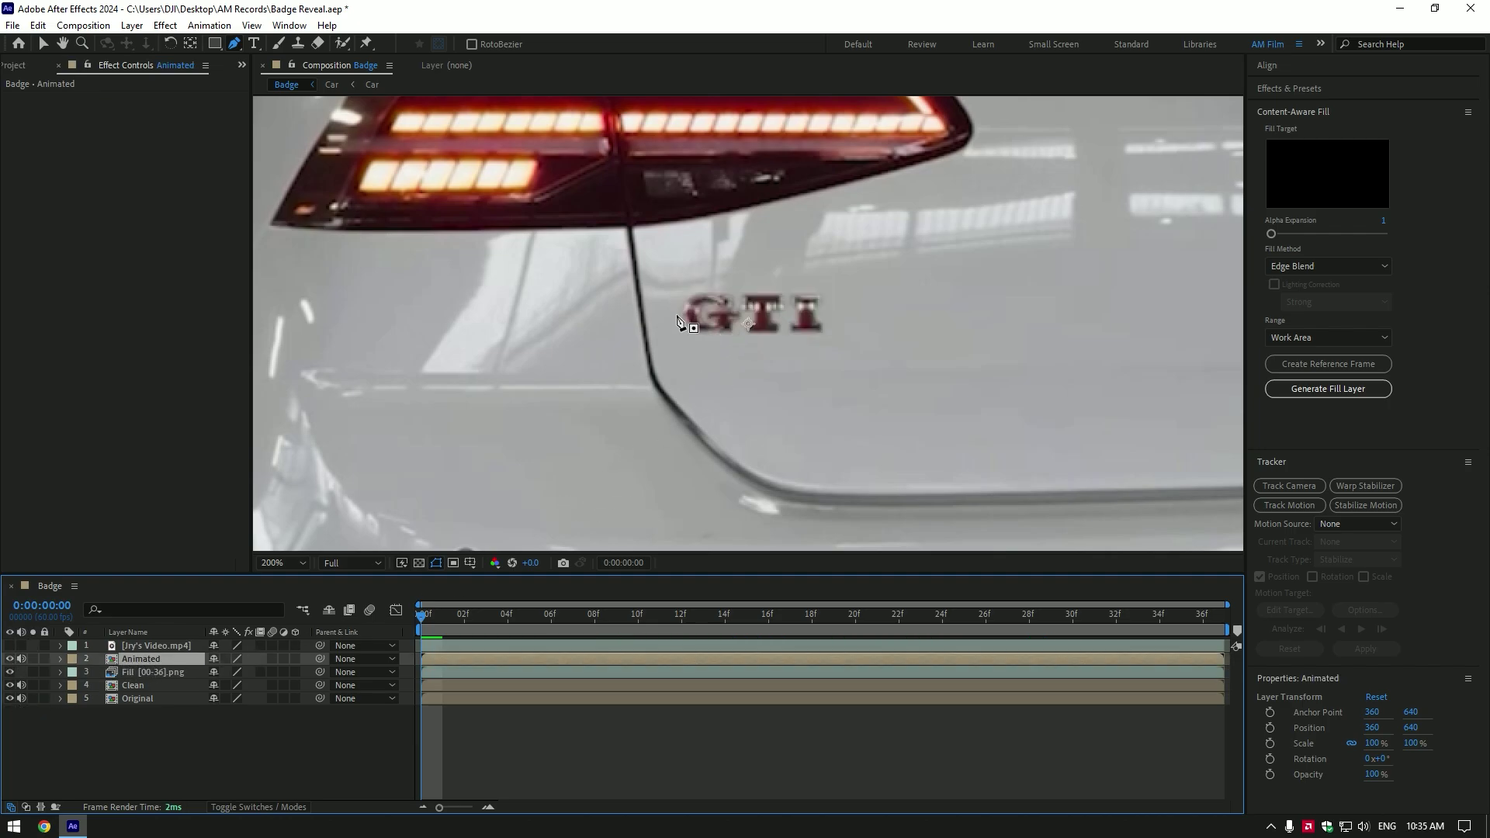
{"action": "key", "text": "v"}
{"action": "key", "text": "ctrl+space"}
{"action": "type", "text": "mocha"}
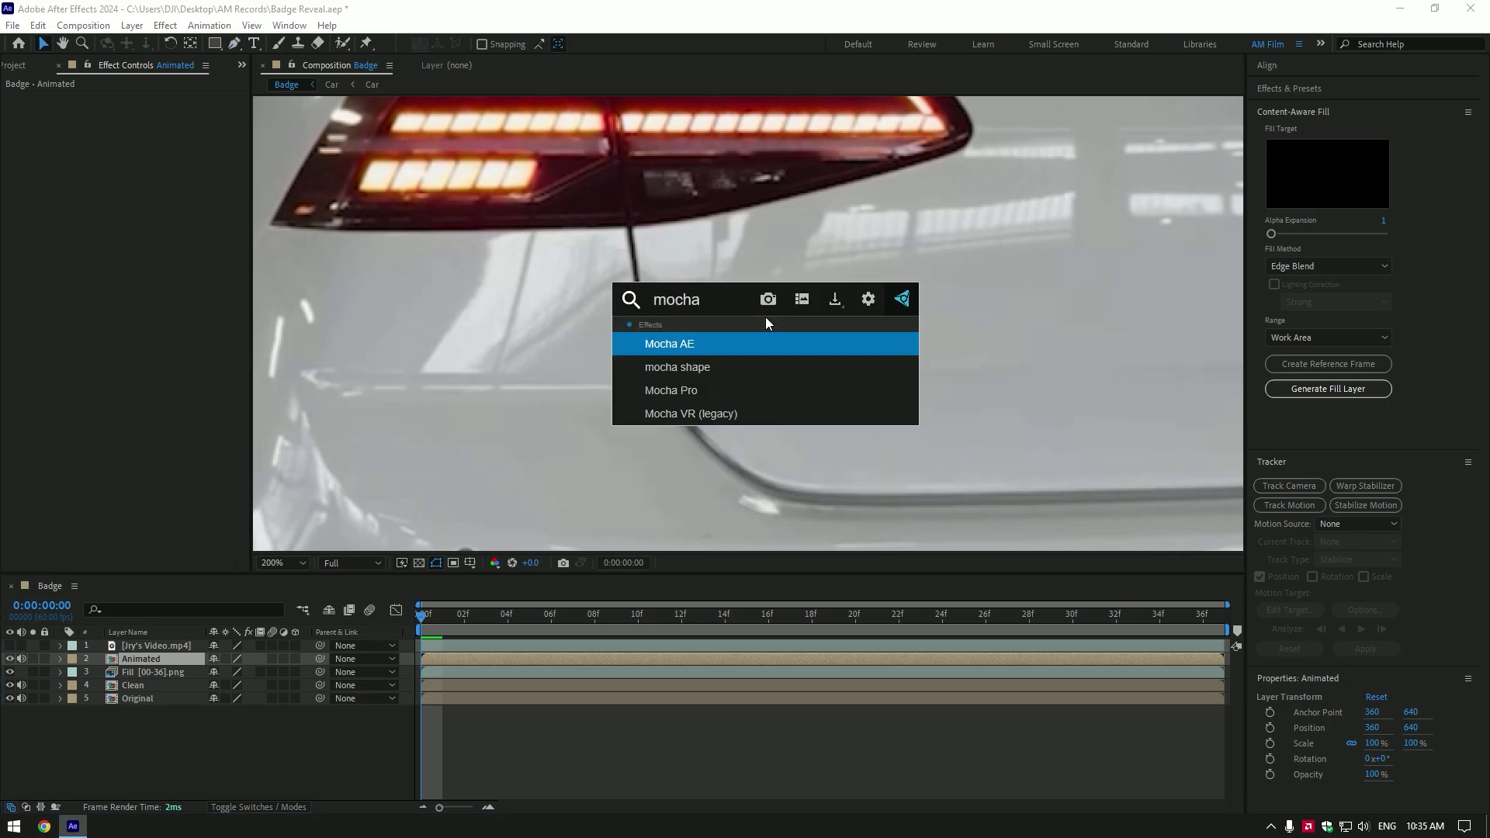
{"action": "key", "text": "Return"}
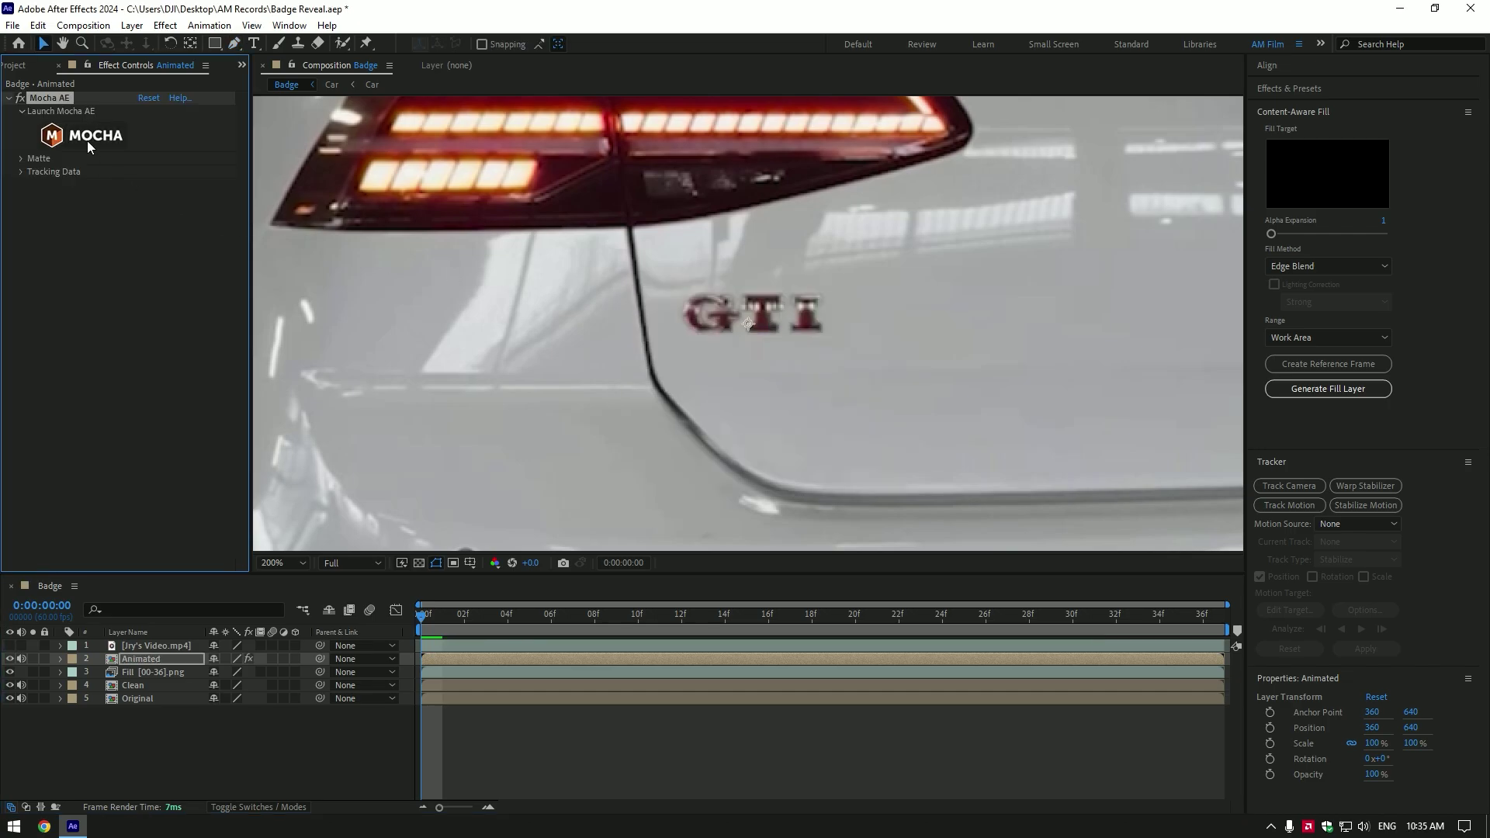
In Mocha AE, outline the G, T and I letters with X-splines and track them forward
{"action": "left_click", "coordinate": [87, 139]}
{"action": "left_click", "coordinate": [156, 51]}
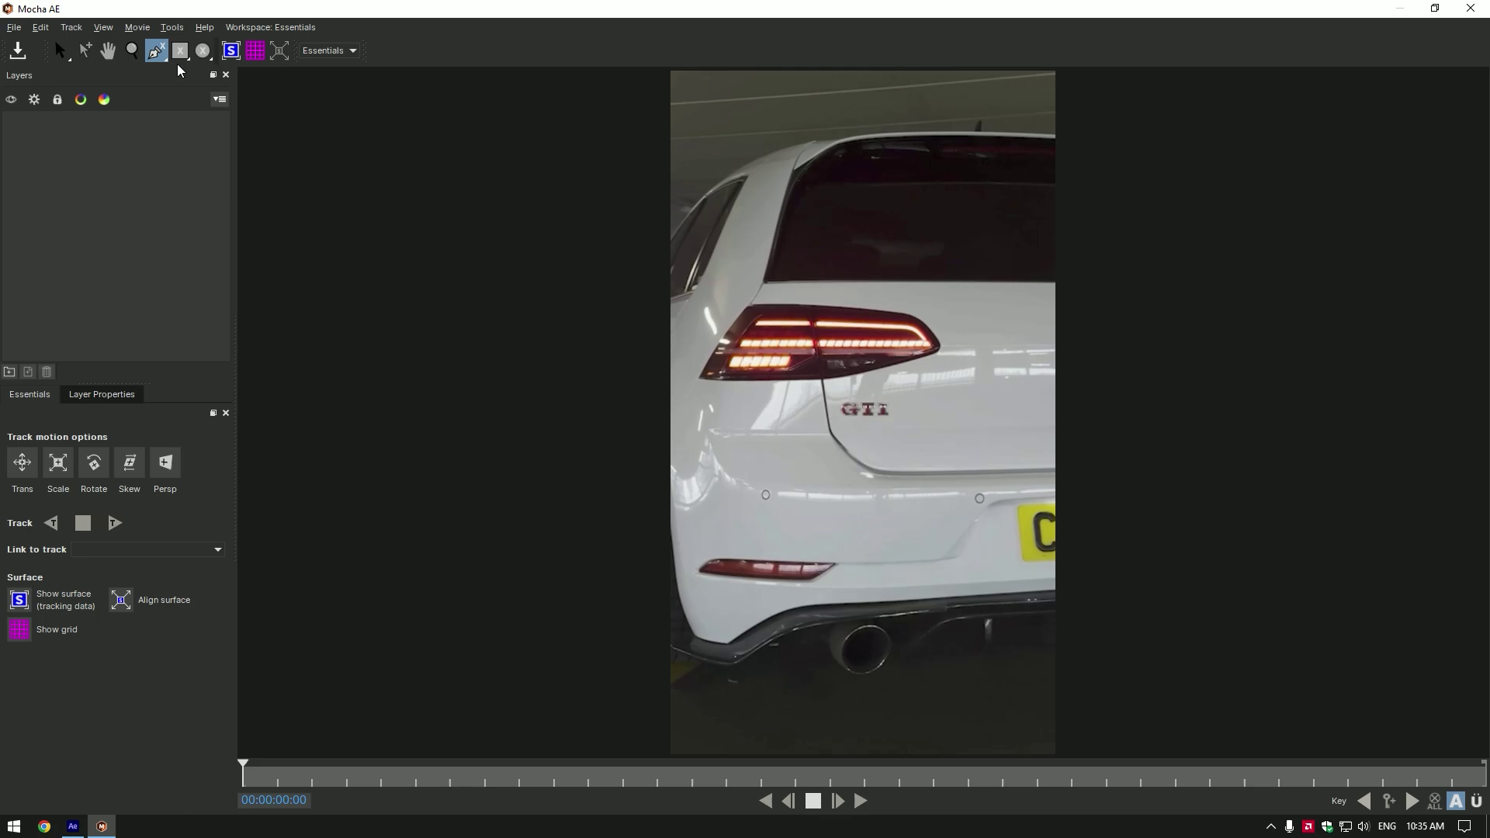
{"action": "scroll", "coordinate": [882, 415], "scroll_direction": "up", "scroll_amount": 2}
{"action": "scroll", "coordinate": [872, 409], "scroll_direction": "up", "scroll_amount": 4}
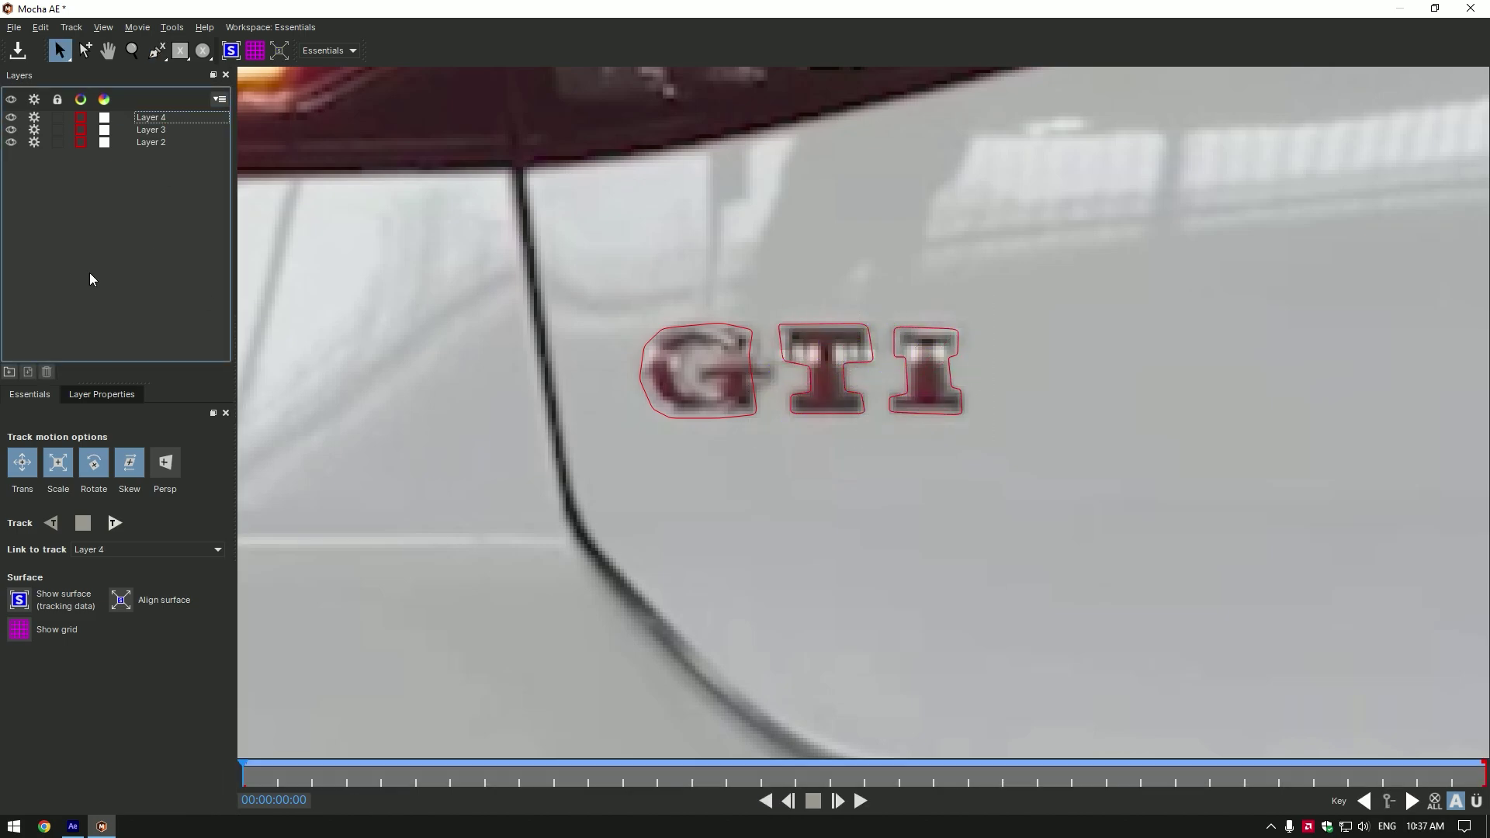
{"action": "left_click", "coordinate": [114, 523]}
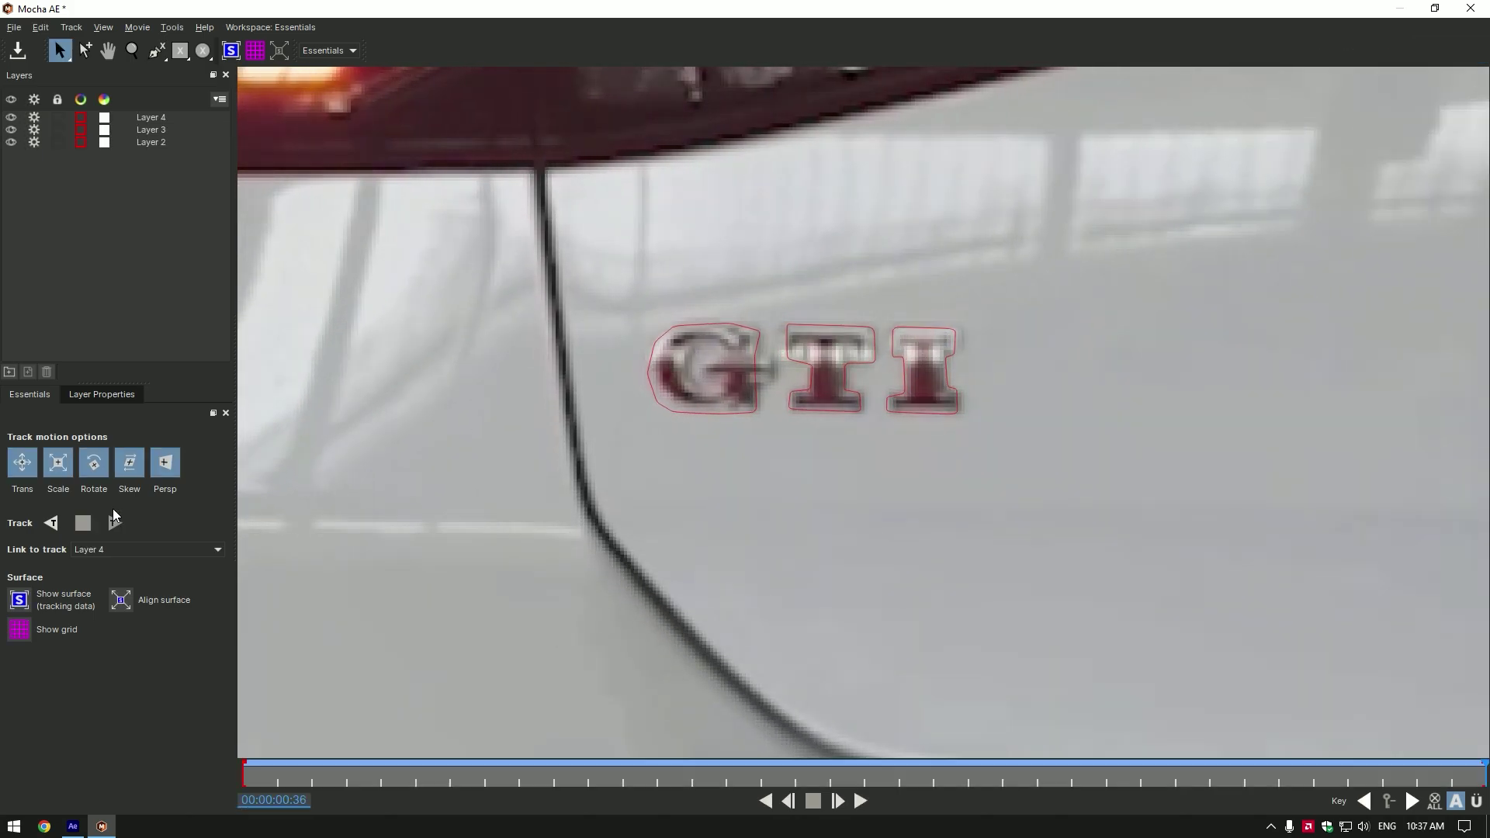
Back in After Effects, enable Apply Matte on Mocha AE with a Feather of 7
{"action": "left_click", "coordinate": [1470, 8]}
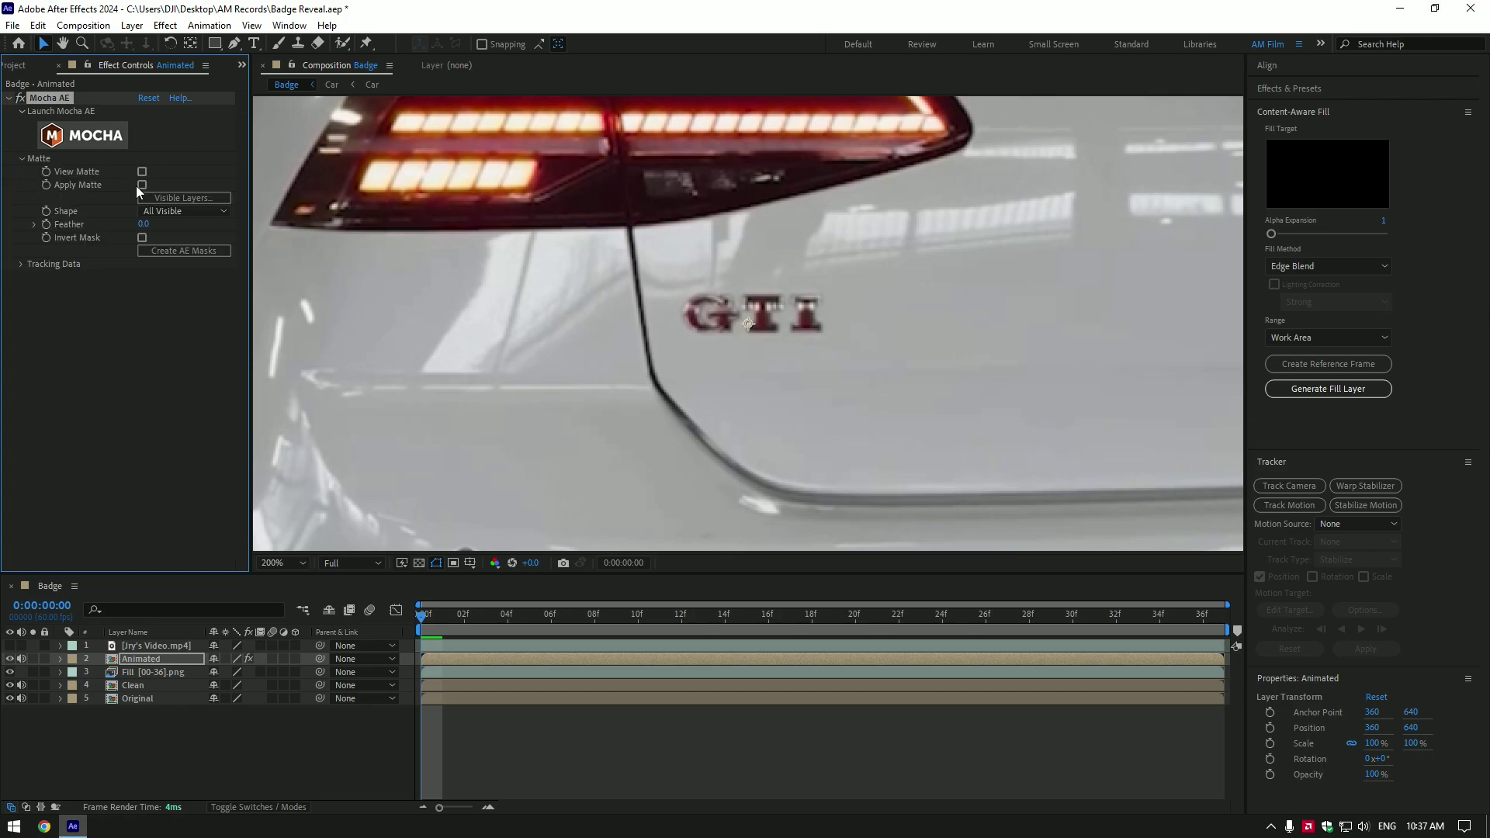
{"action": "left_click", "coordinate": [142, 186]}
{"action": "left_click_drag", "start_coordinate": [143, 224], "coordinate": [147, 226]}
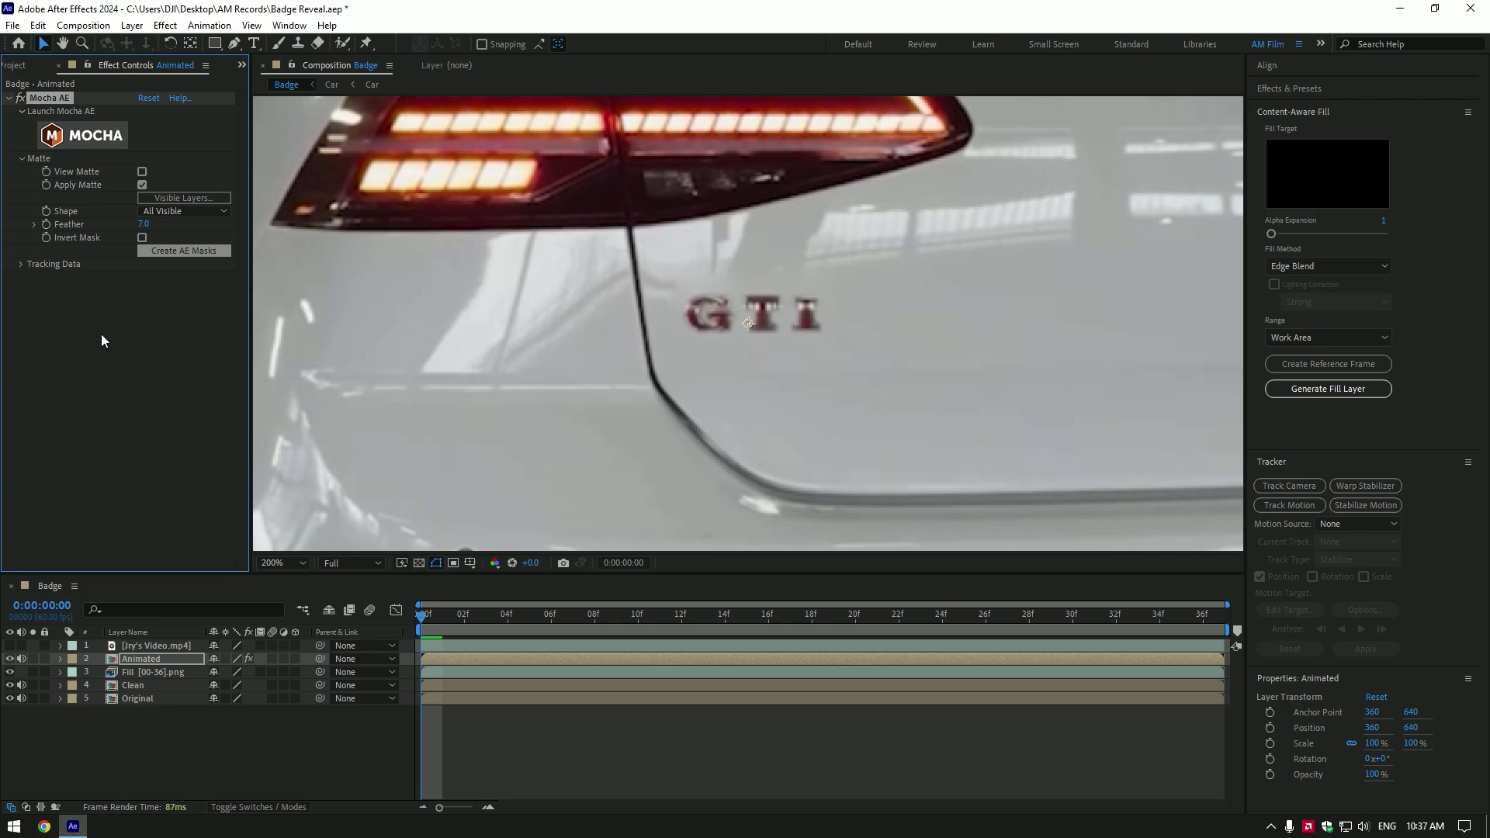
{"action": "left_click", "coordinate": [15, 177]}
Apply Linear Wipe to the Animated layer and set its Wipe Angle to -90°
{"action": "left_click", "coordinate": [8, 98]}
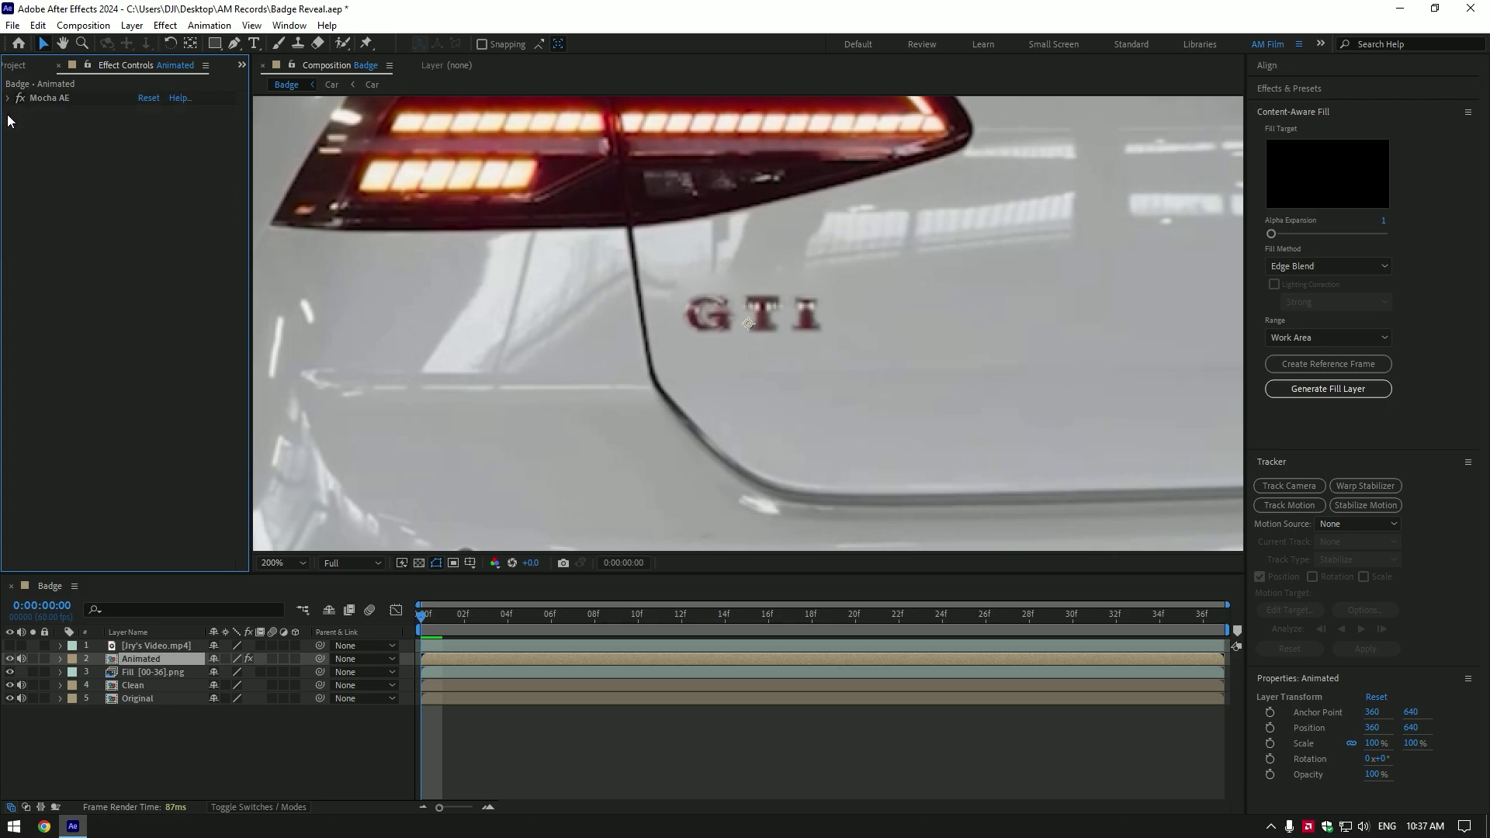
{"action": "key", "text": "ctrl+space"}
{"action": "type", "text": "line"}
{"action": "key", "text": "Down"}
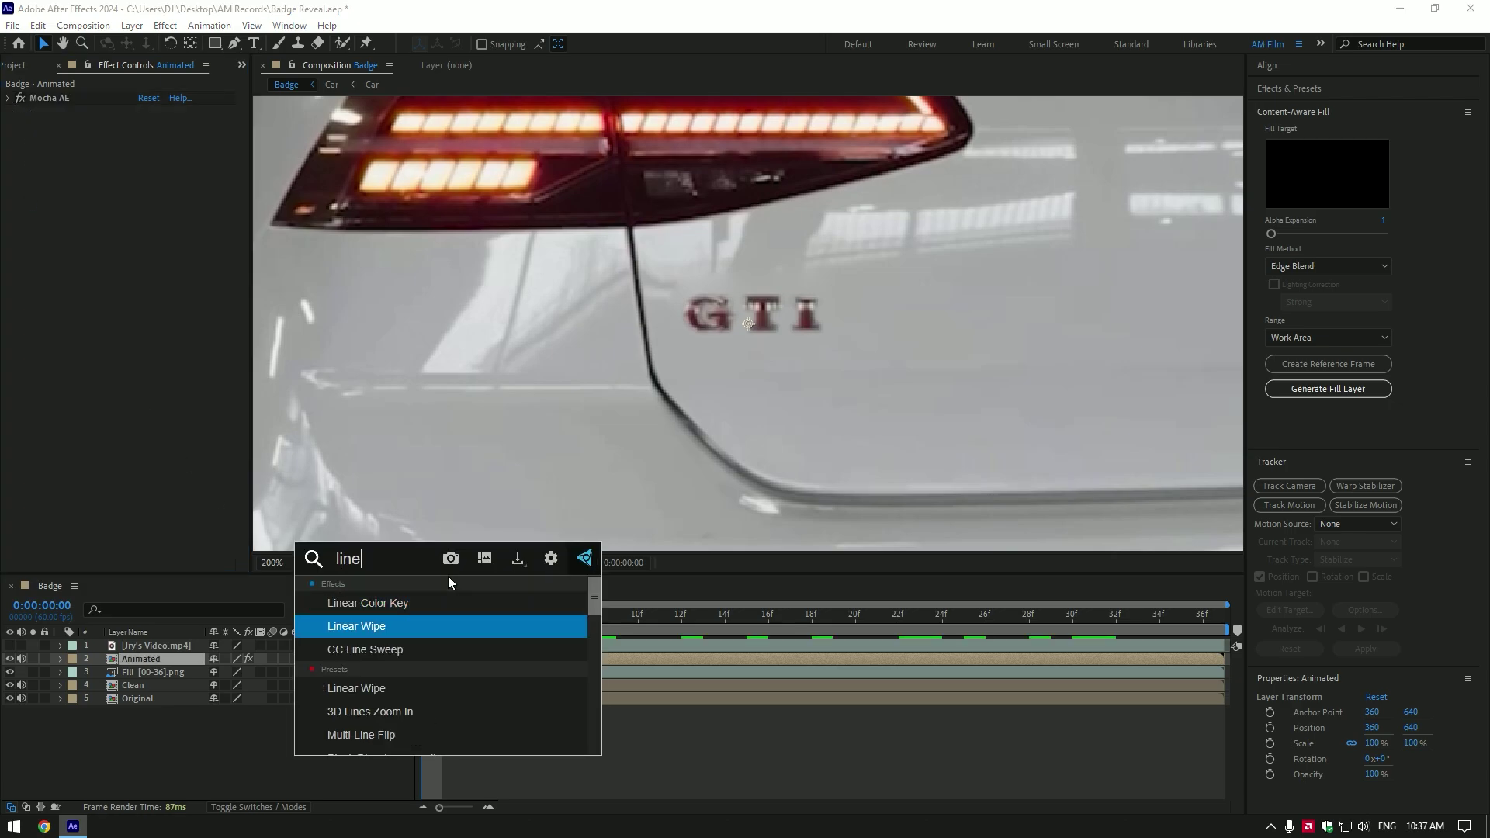
{"action": "key", "text": "Return"}
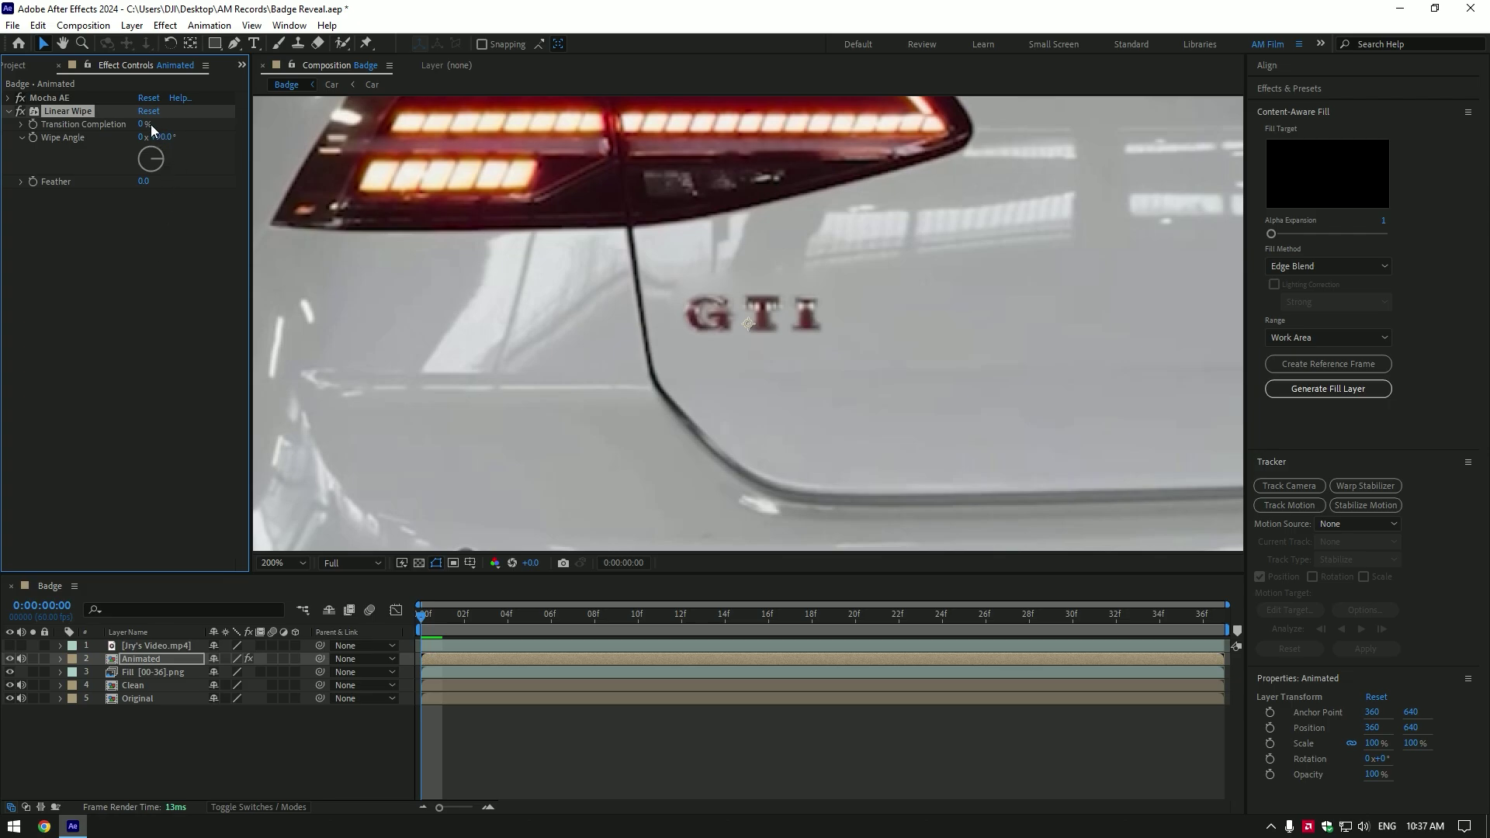
{"action": "left_click_drag", "start_coordinate": [153, 124], "coordinate": [182, 124]}
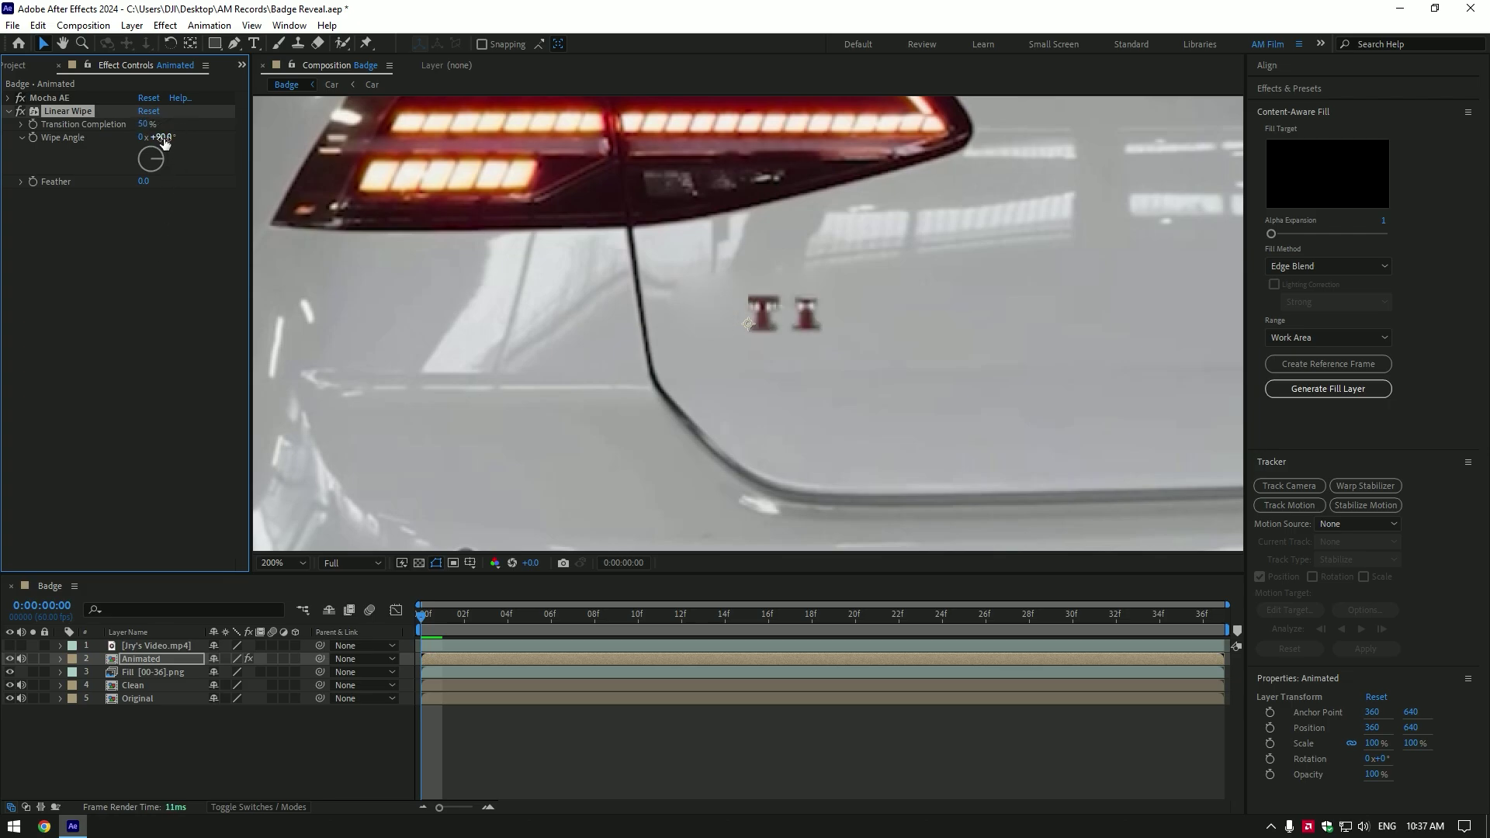
{"action": "left_click", "coordinate": [163, 137]}
{"action": "type", "text": "-90"}
{"action": "key", "text": "Return"}
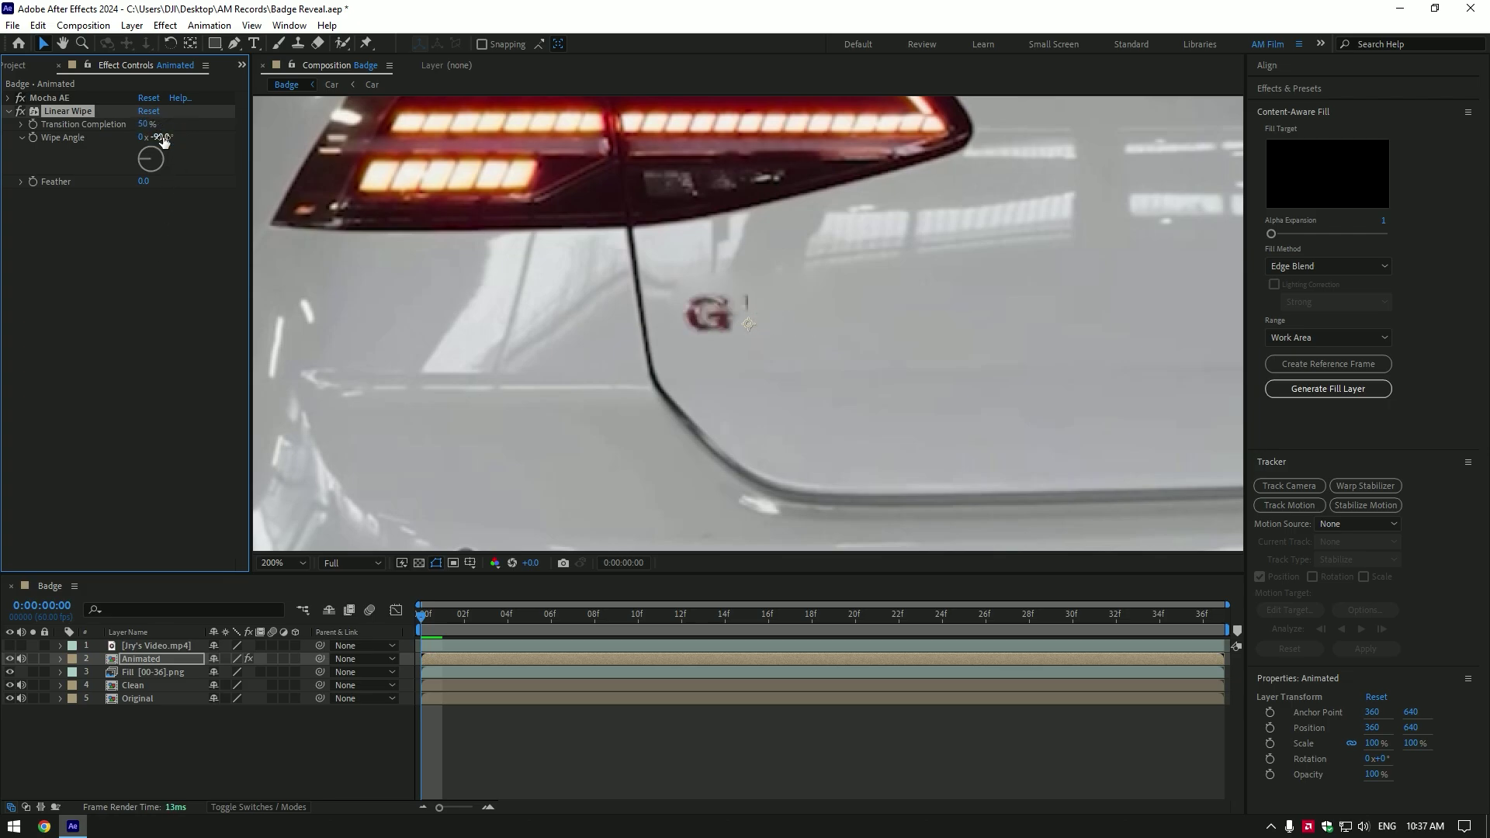
Keyframe Transition Completion from 56% at the start so the badge wipes in, then preview
{"action": "left_click_drag", "start_coordinate": [142, 124], "coordinate": [151, 123]}
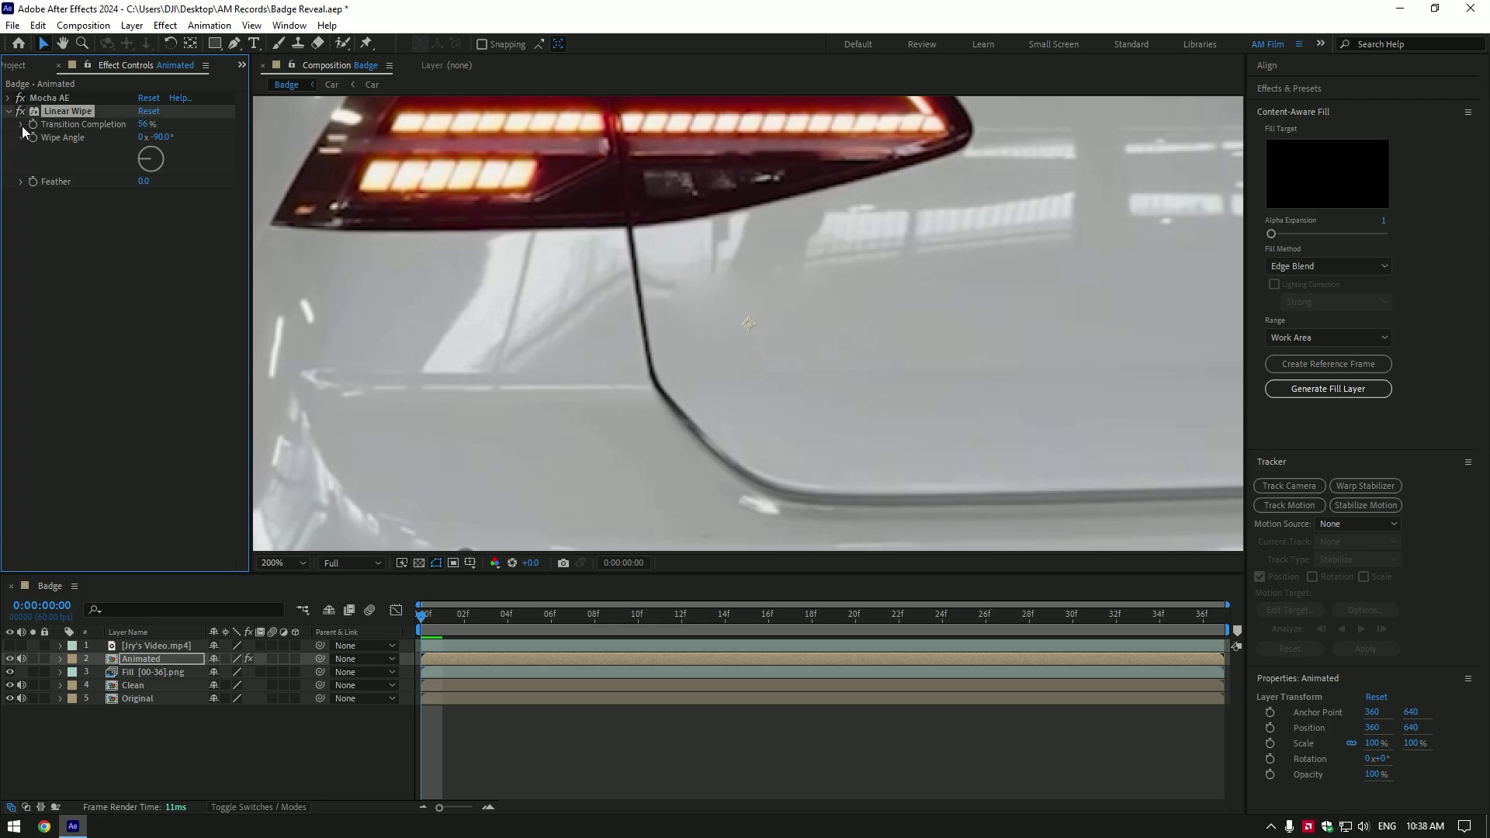
{"action": "key", "text": "space"}
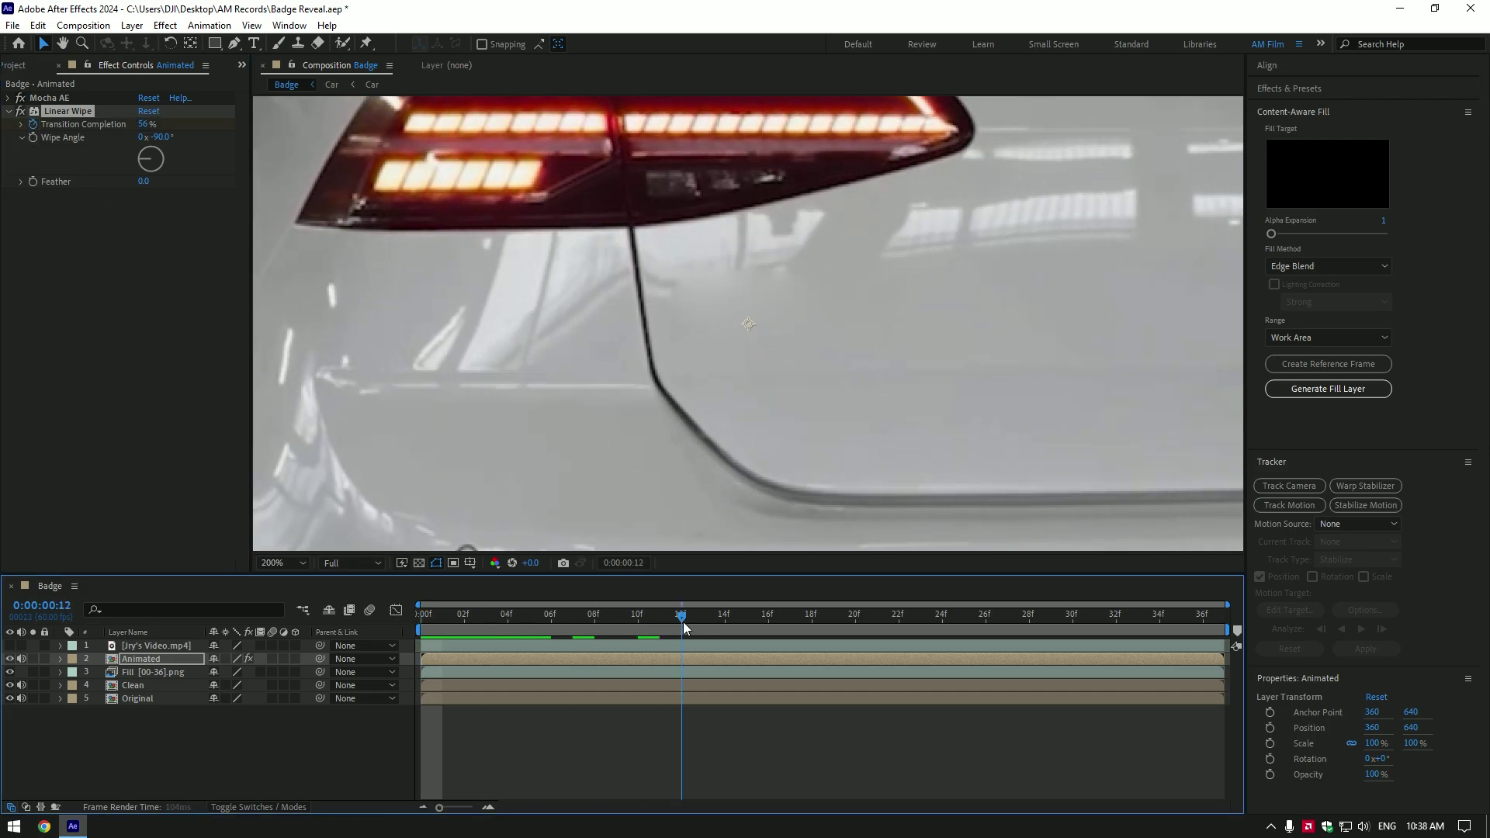
{"action": "mouse_move", "coordinate": [144, 124]}
{"action": "left_mouse_down"}
{"action": "mouse_move", "coordinate": [166, 127]}
{"action": "mouse_move", "coordinate": [147, 130]}
{"action": "left_mouse_up"}
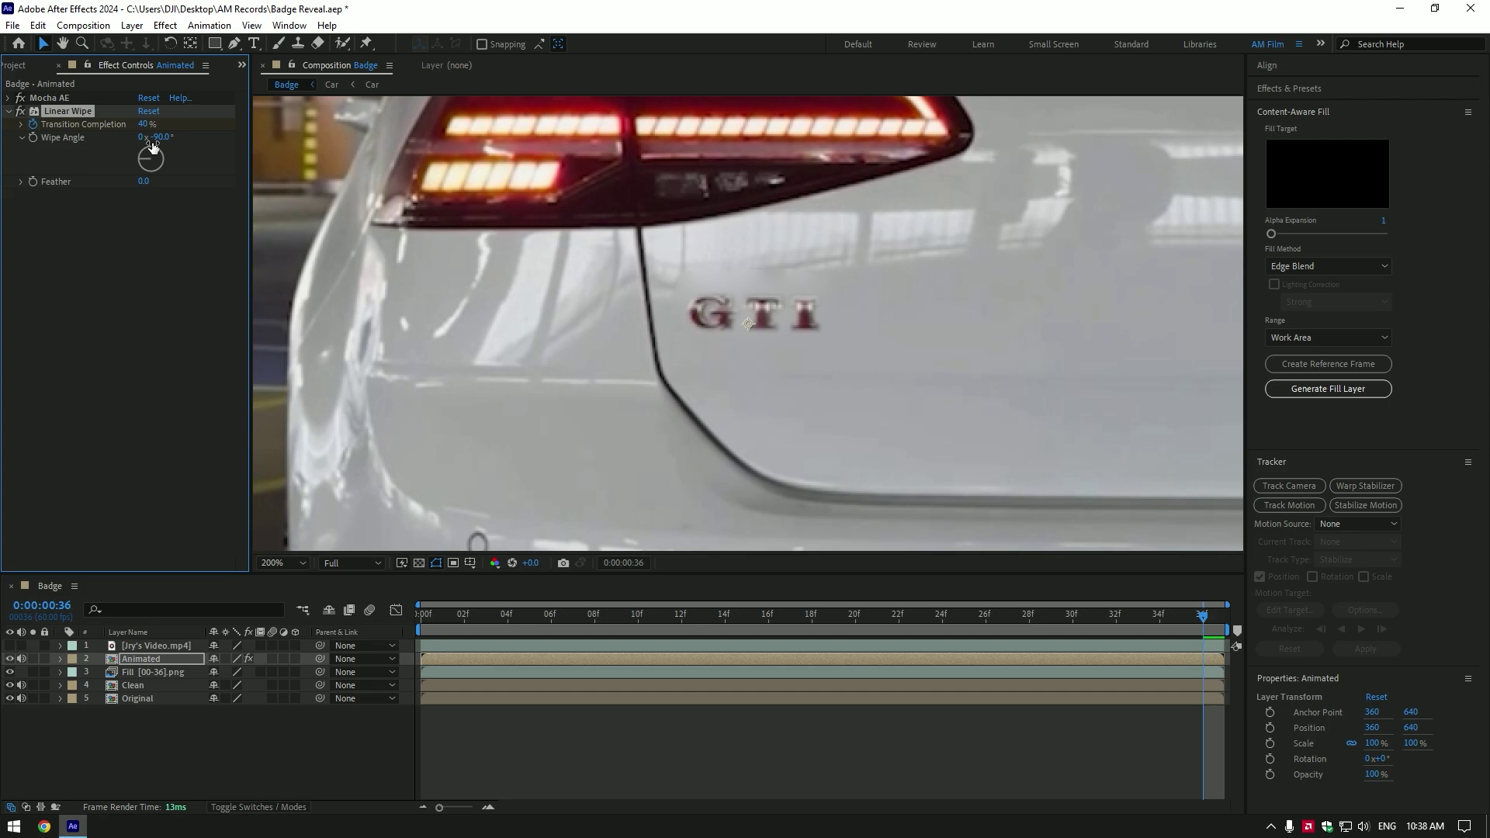
{"action": "left_click_drag", "start_coordinate": [1088, 616], "coordinate": [299, 613]}
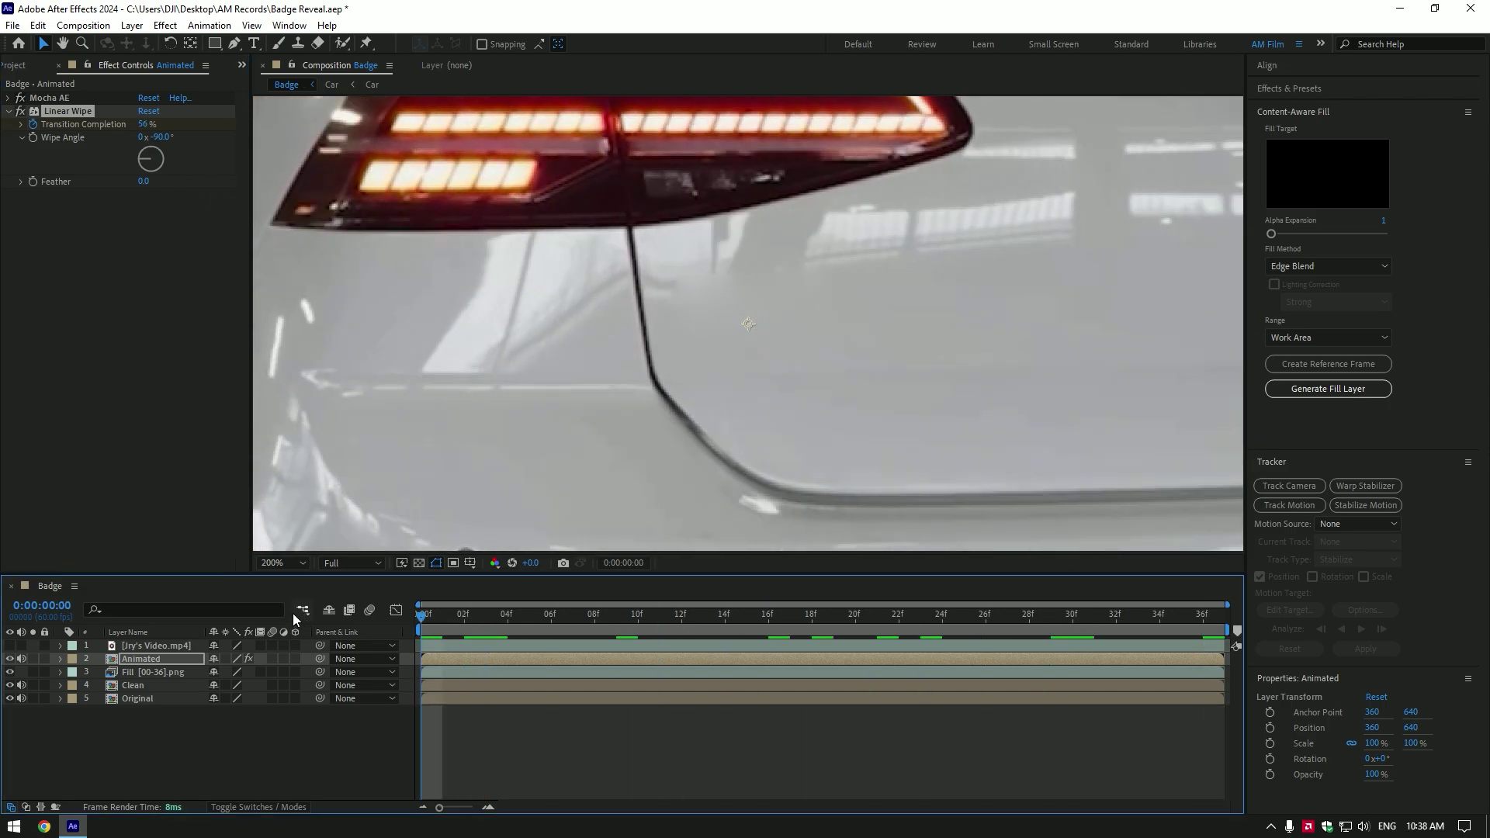
{"action": "key", "text": "space"}
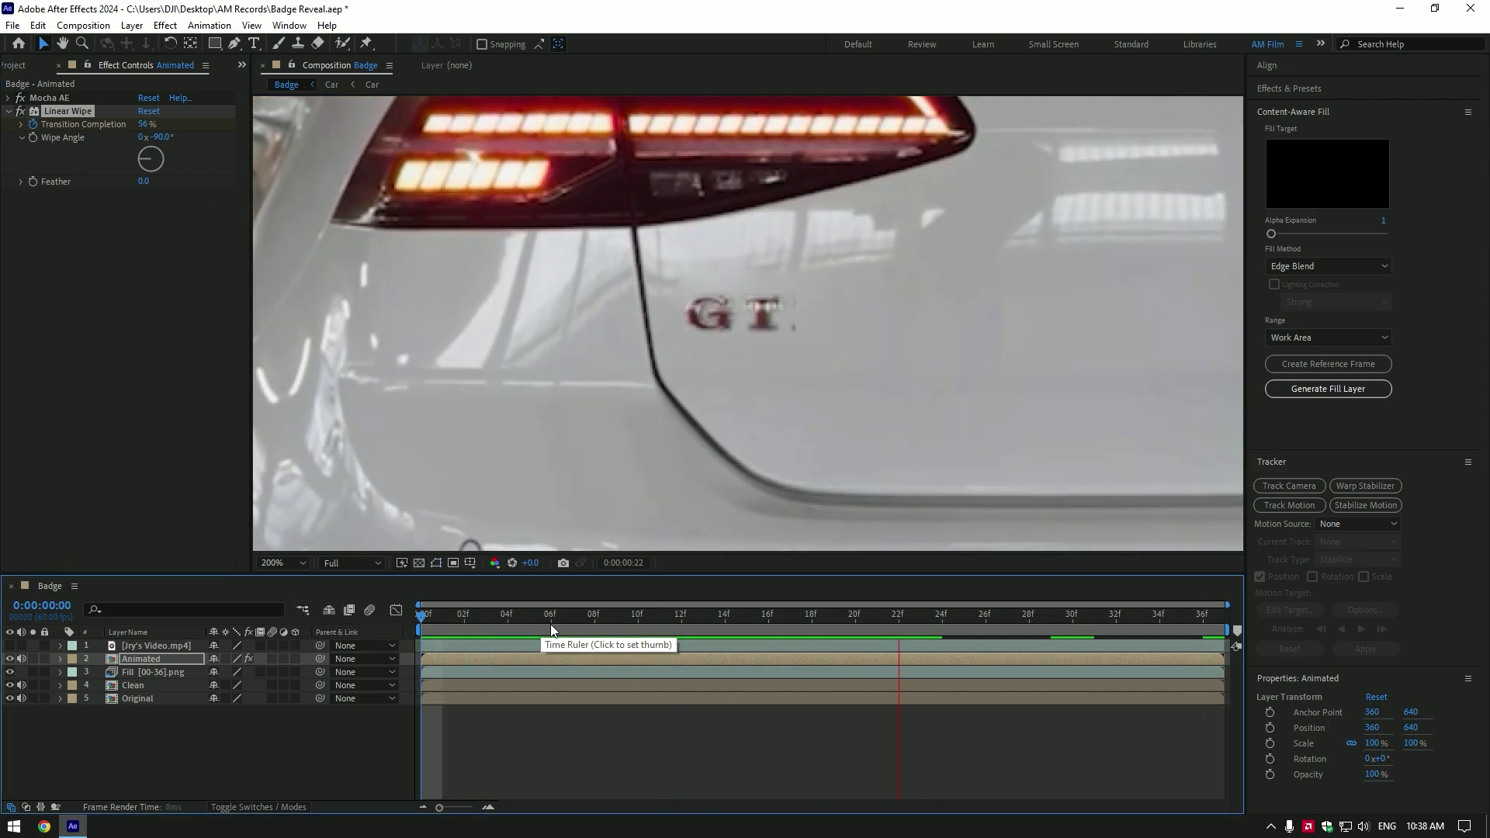
{"action": "left_click_drag", "start_coordinate": [557, 624], "coordinate": [746, 617]}
Set the Linear Wipe Feather to 18 and preview the softened reveal from the start
{"action": "scroll", "coordinate": [768, 276], "scroll_direction": "up", "scroll_amount": 2}
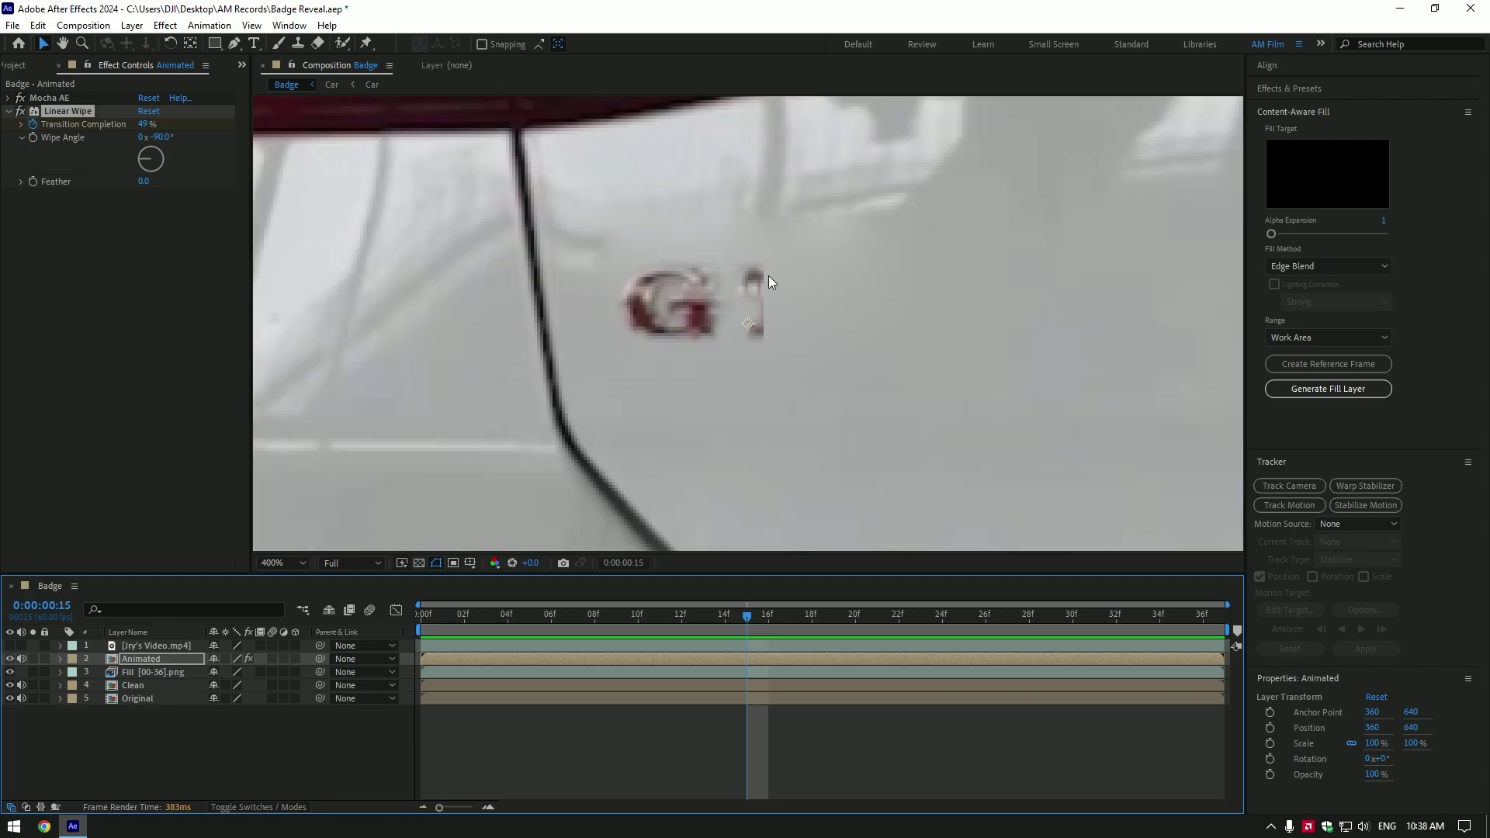
{"action": "left_click_drag", "start_coordinate": [139, 184], "coordinate": [169, 187]}
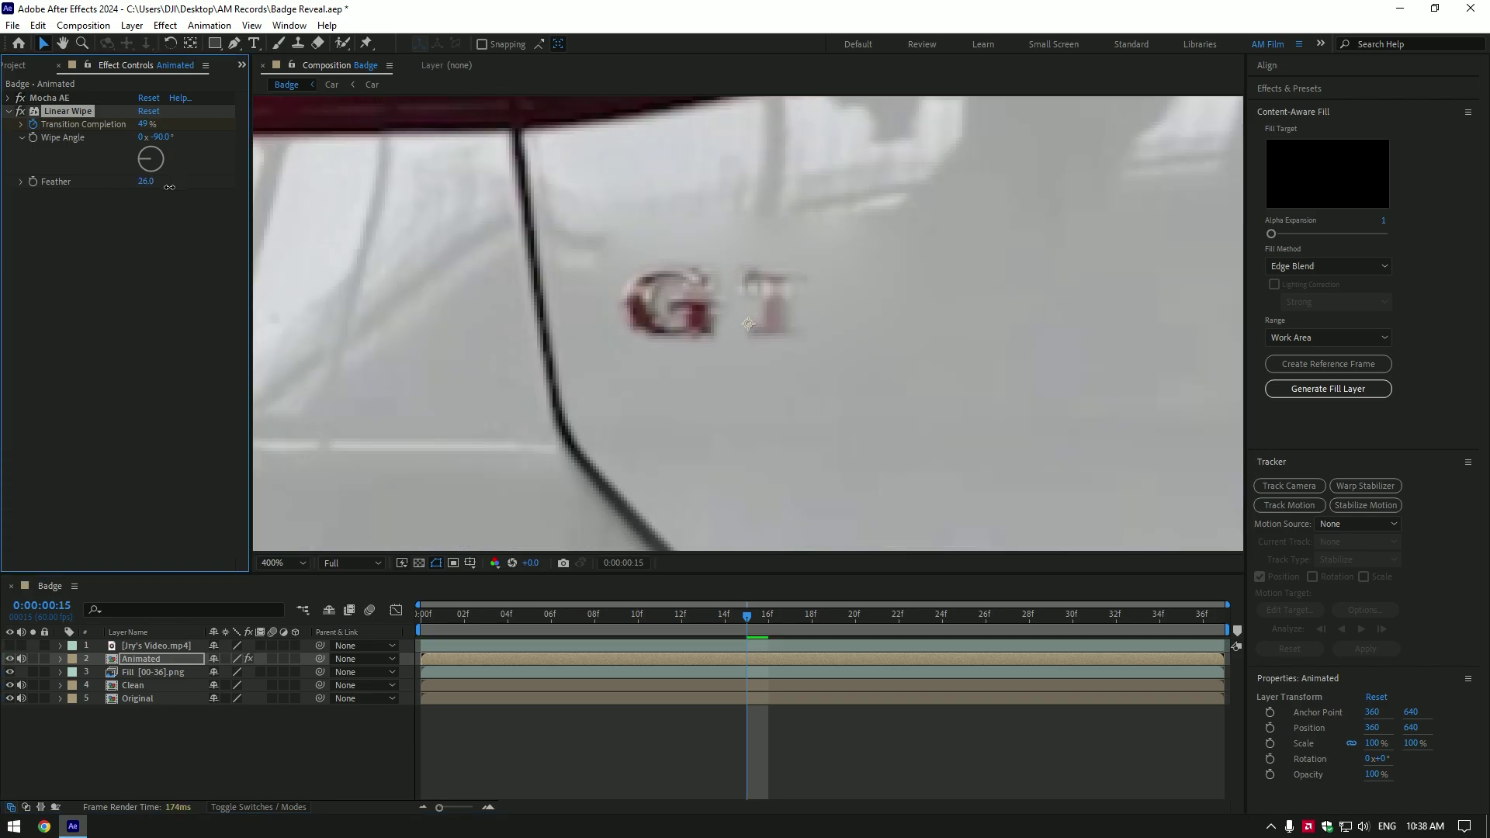
{"action": "key", "text": "Home"}
{"action": "key", "text": "slash"}
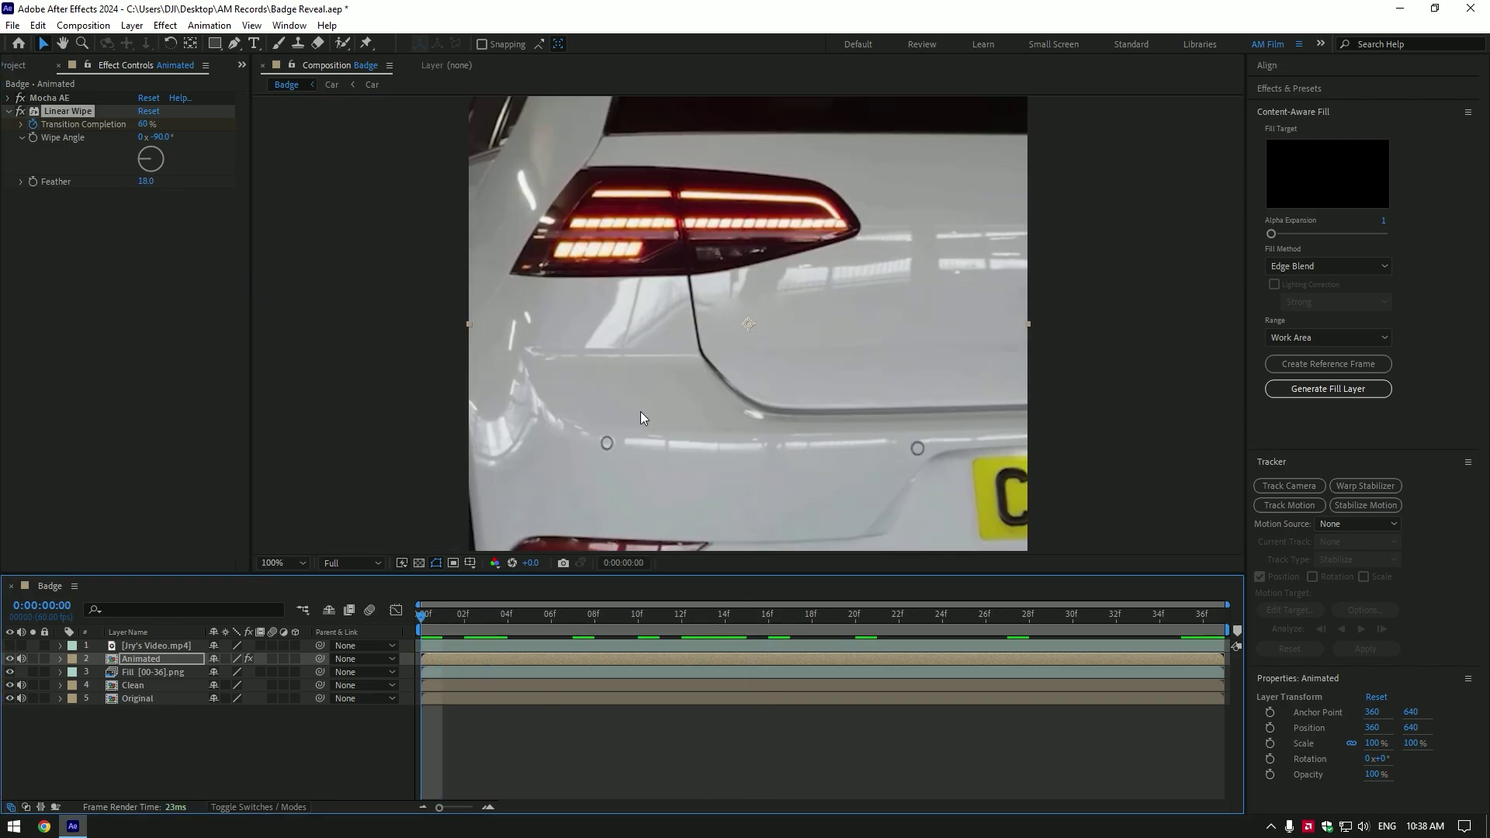
{"action": "key", "text": "space"}
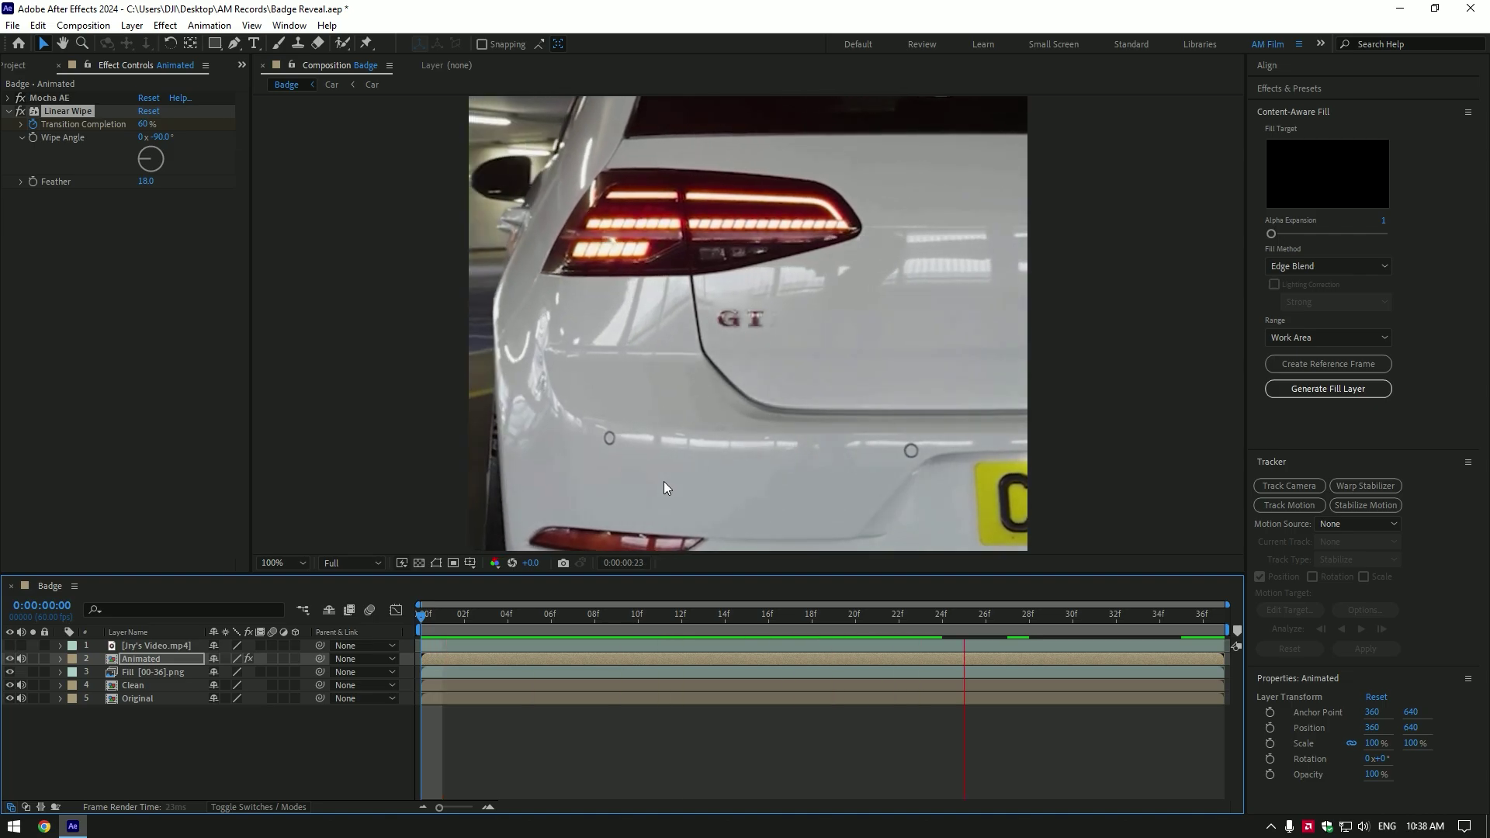
{"action": "left_click_drag", "start_coordinate": [606, 609], "coordinate": [874, 631]}
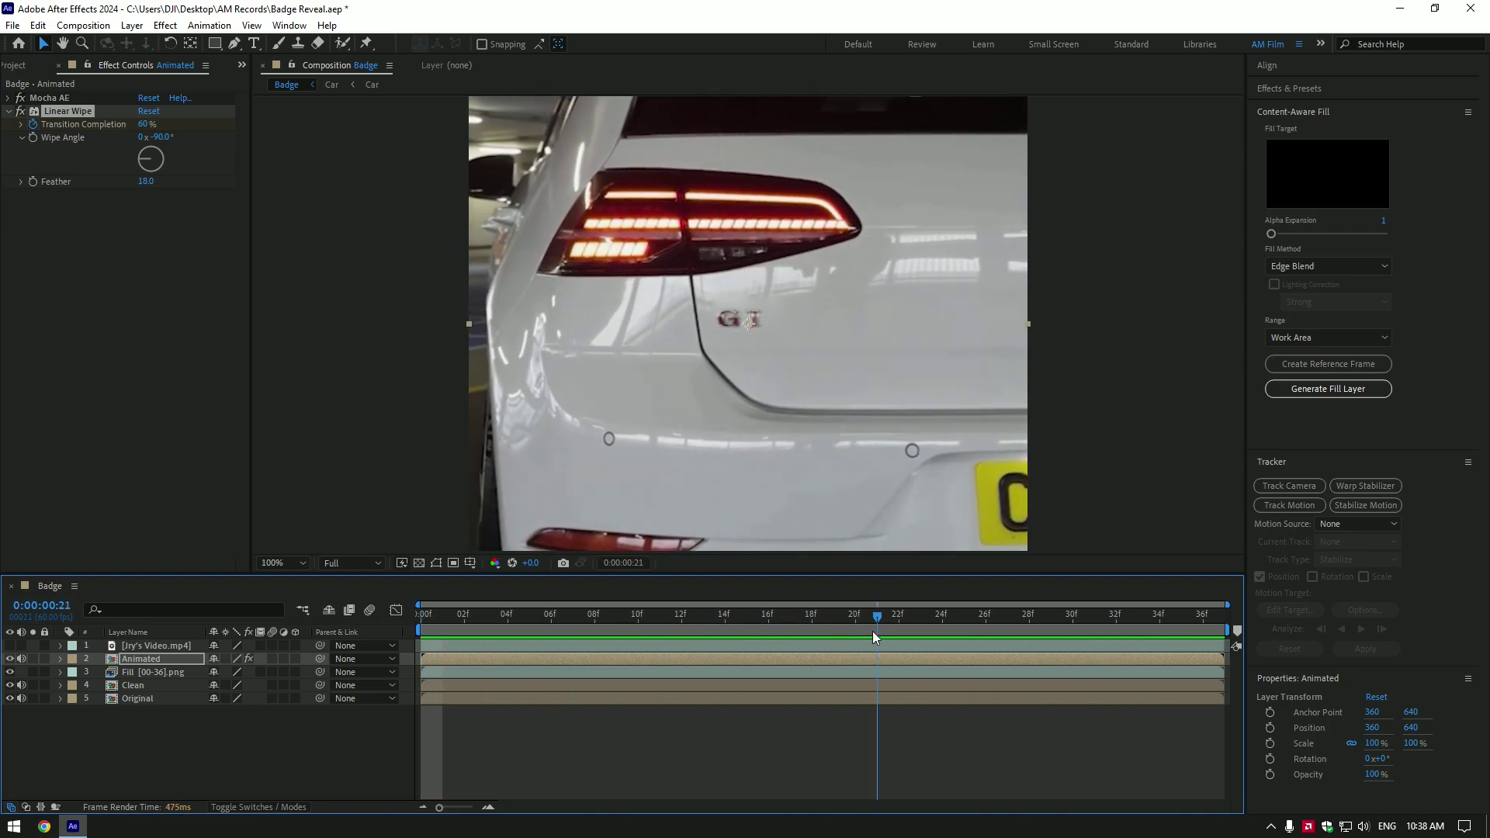
{"action": "left_click", "coordinate": [10, 646]}
{"action": "key", "text": "space"}
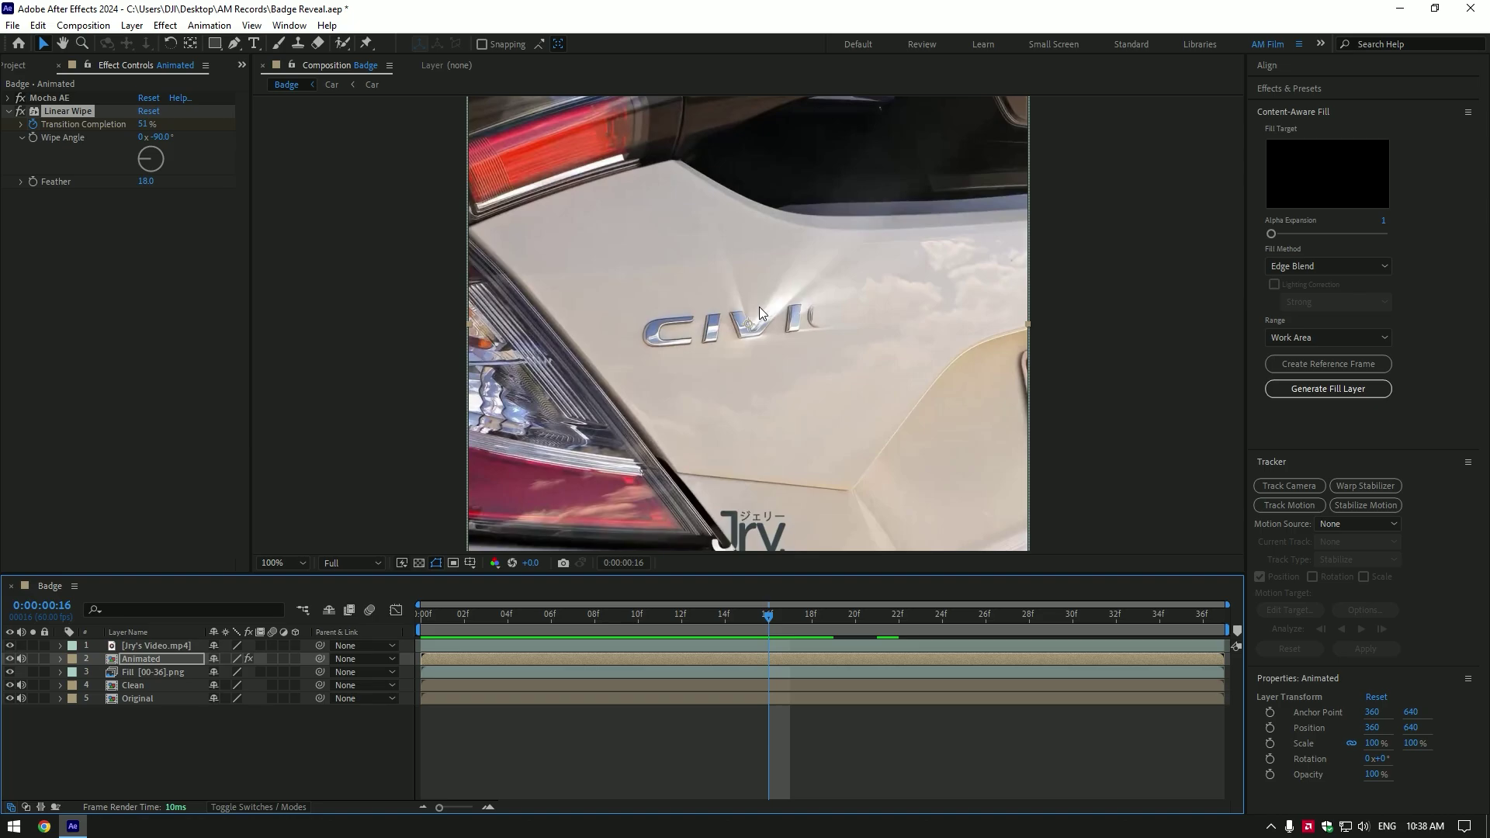
{"action": "left_click", "coordinate": [9, 645]}
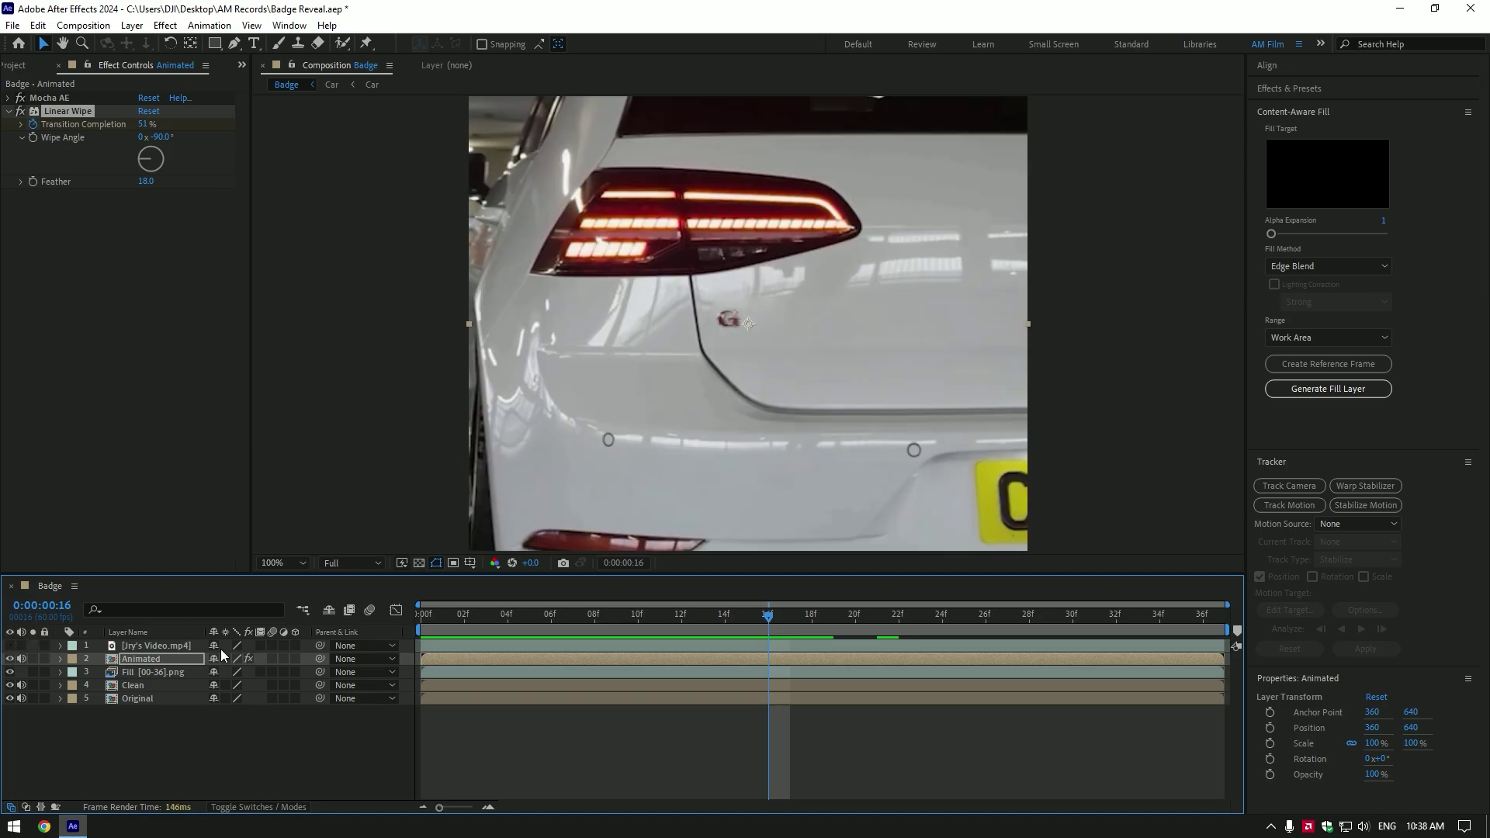
{"action": "left_click", "coordinate": [831, 620]}
{"action": "left_click_drag", "start_coordinate": [831, 623], "coordinate": [953, 633]}
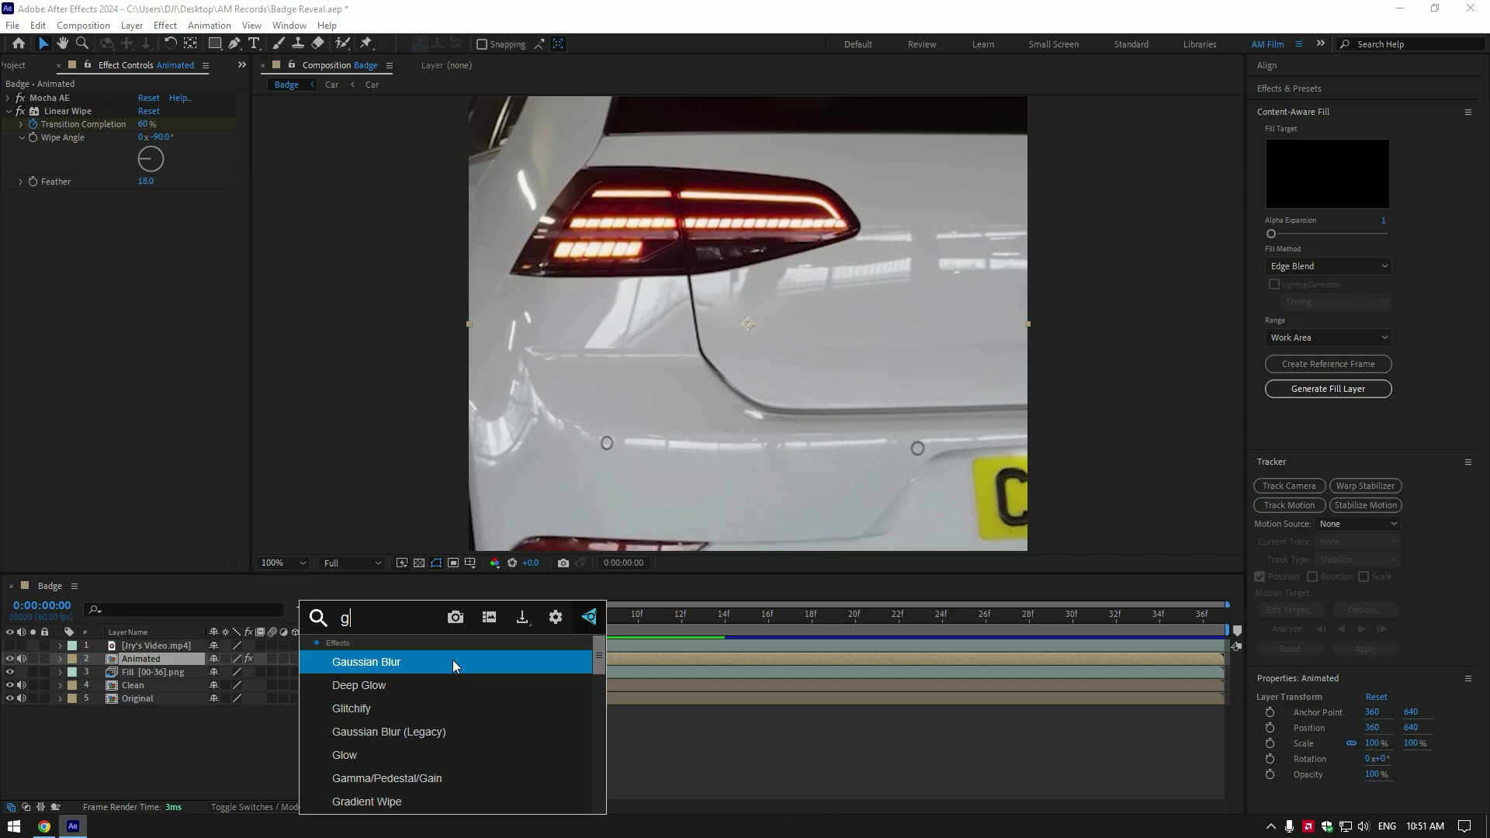
Apply Crate's Godrays to Animated and set its render Quality to Extreme
{"action": "type", "text": "od"}
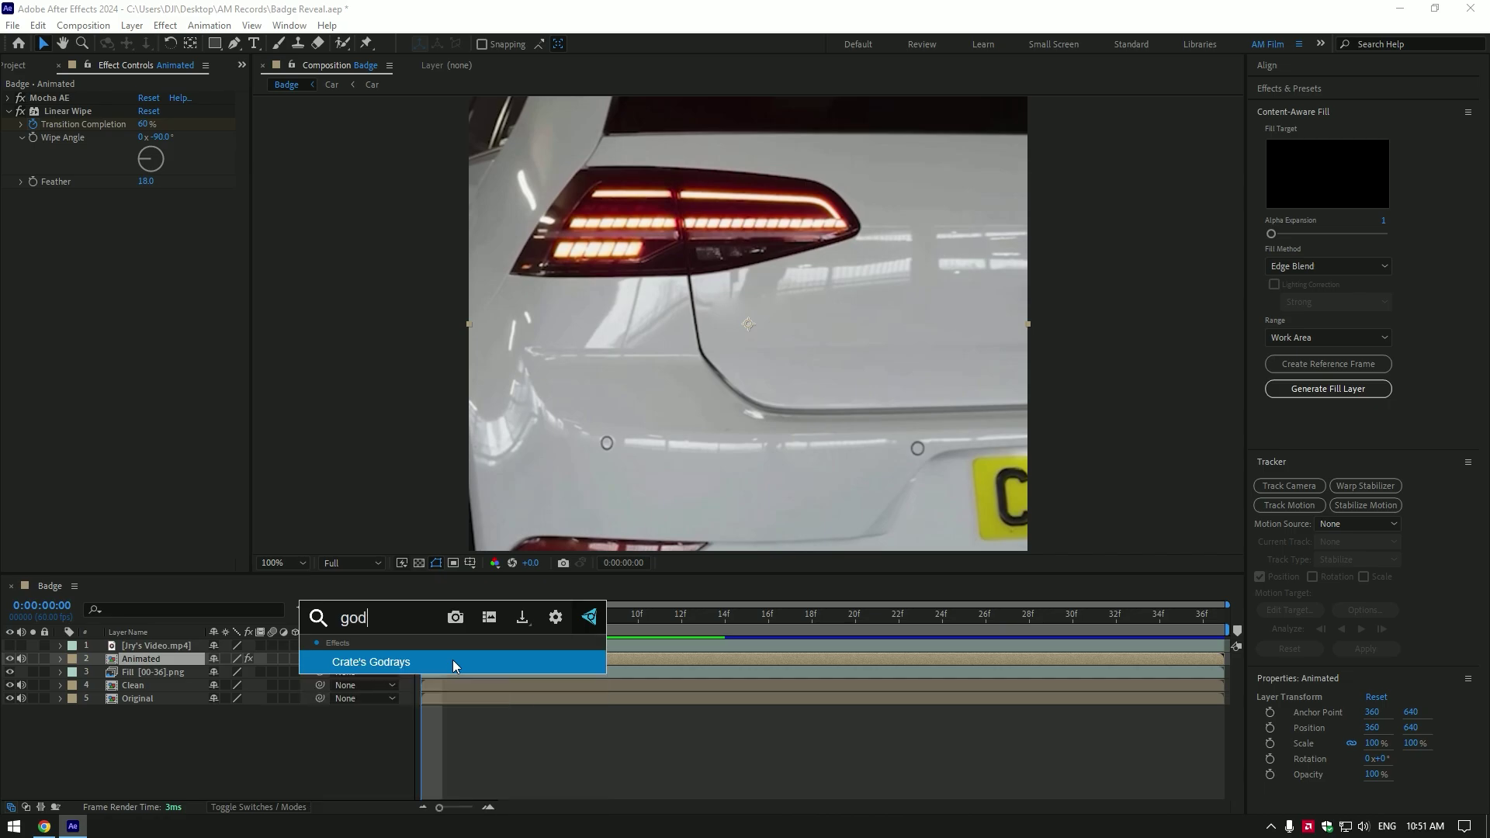
{"action": "left_click", "coordinate": [453, 660]}
{"action": "left_click_drag", "start_coordinate": [535, 618], "coordinate": [855, 638]}
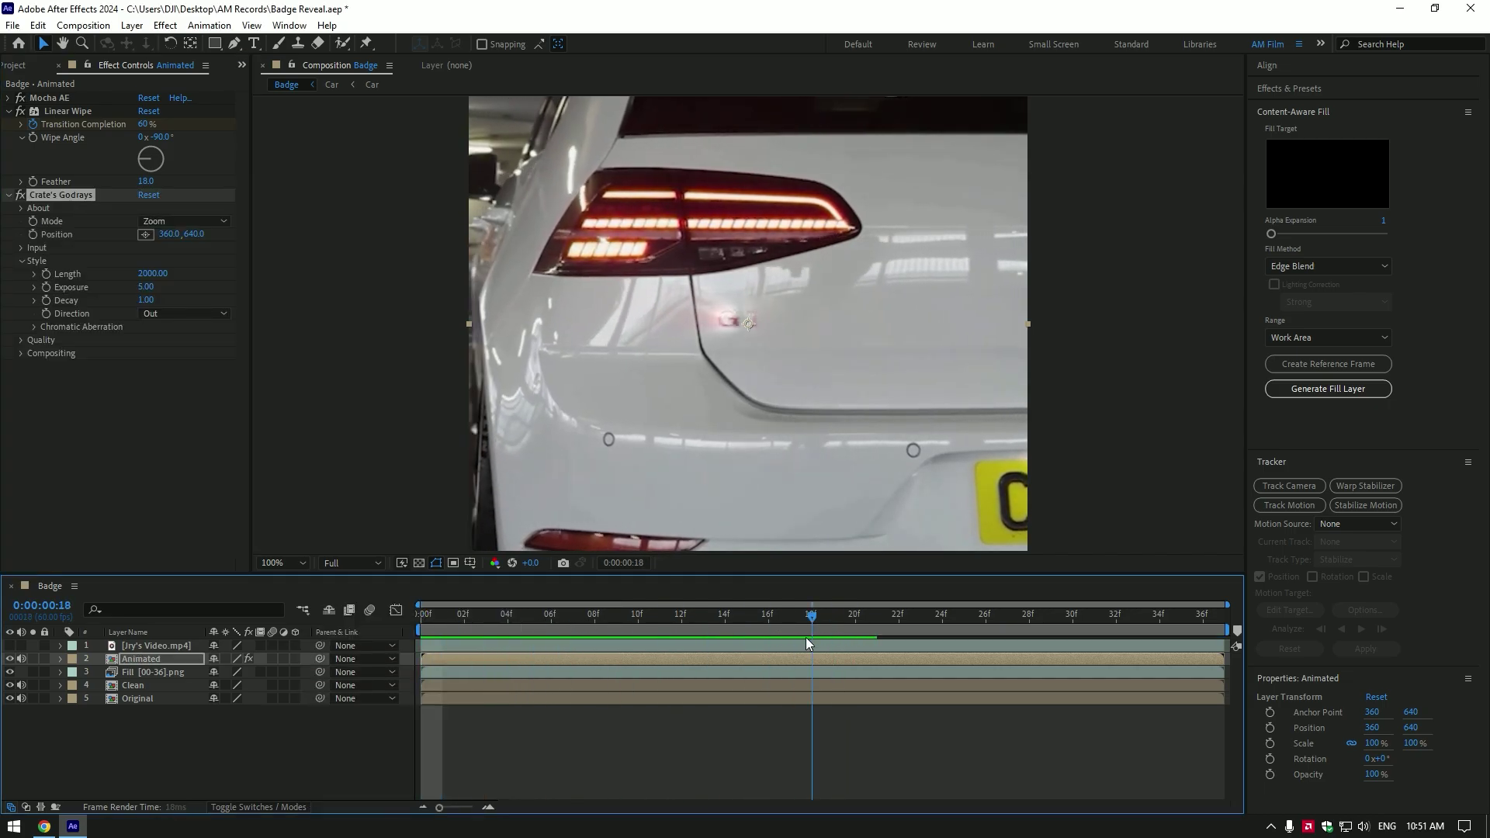
{"action": "left_click", "coordinate": [21, 248]}
{"action": "left_click", "coordinate": [21, 380]}
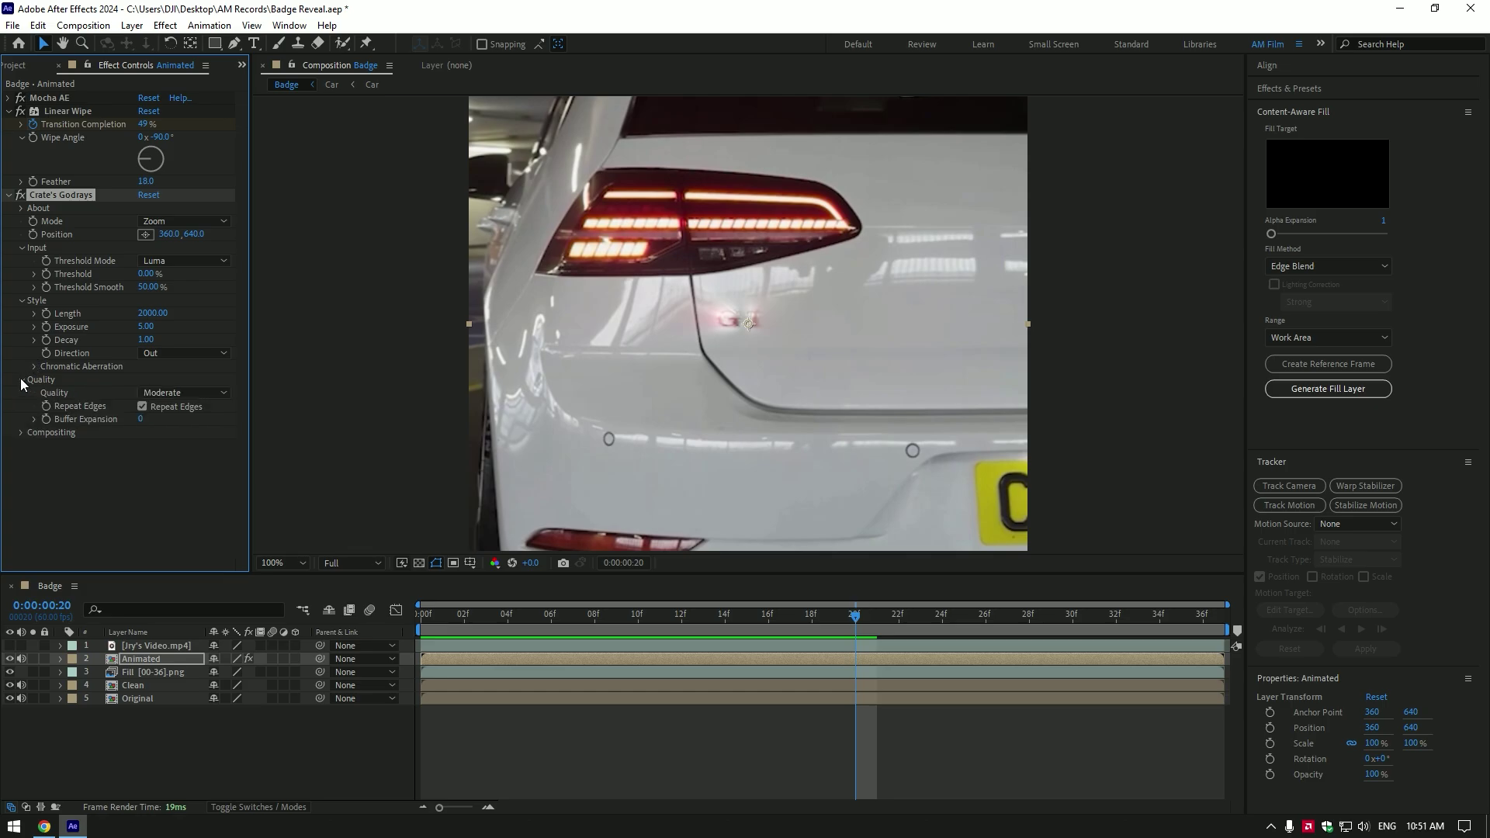
{"action": "left_click", "coordinate": [183, 393]}
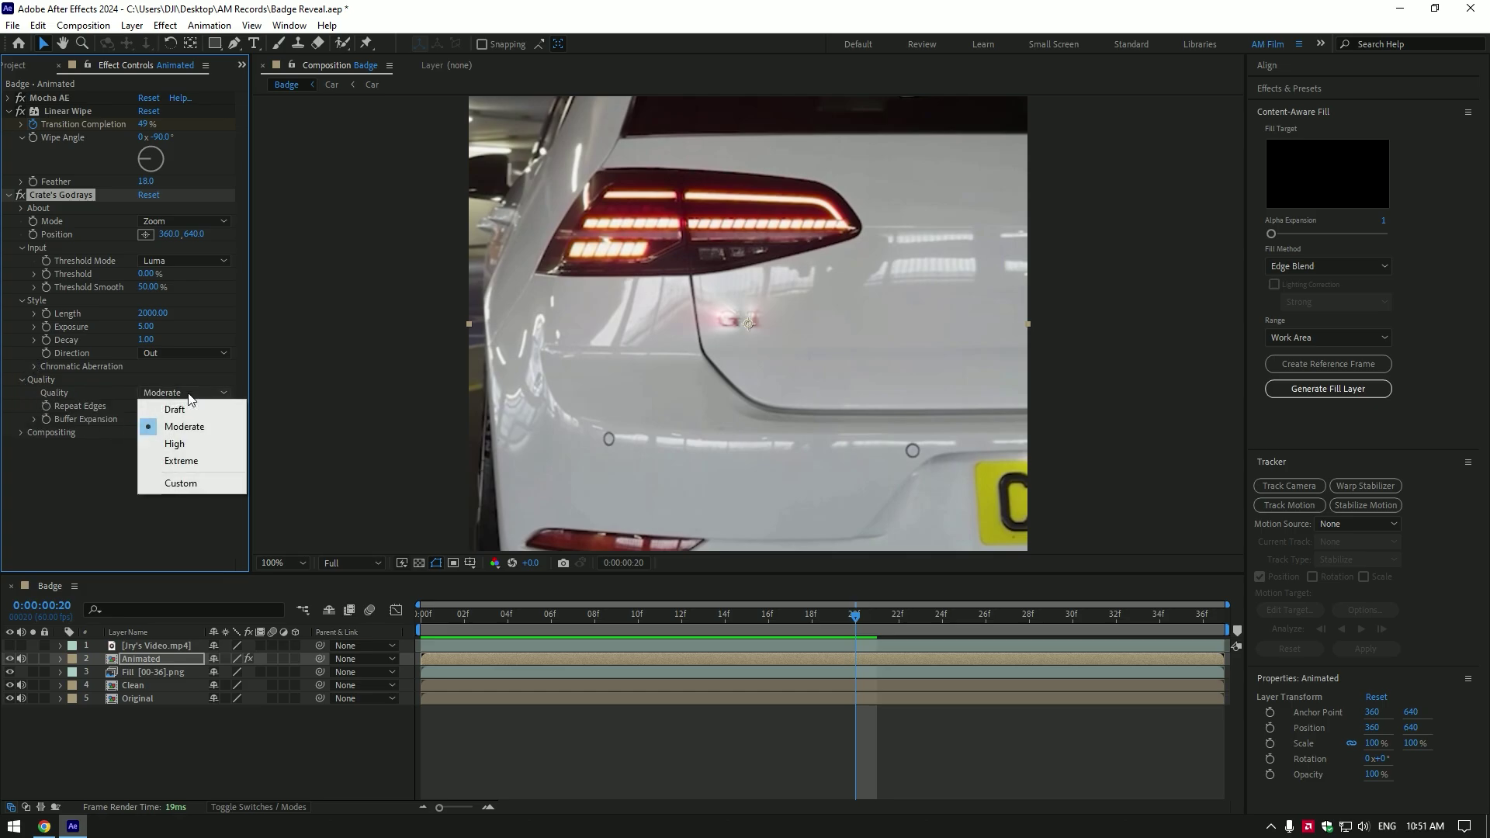
{"action": "left_click", "coordinate": [190, 465]}
Keep Zoom ray mode, set Length 690, Exposure 3.72 and Decay 0, then preview
{"action": "left_click", "coordinate": [173, 224]}
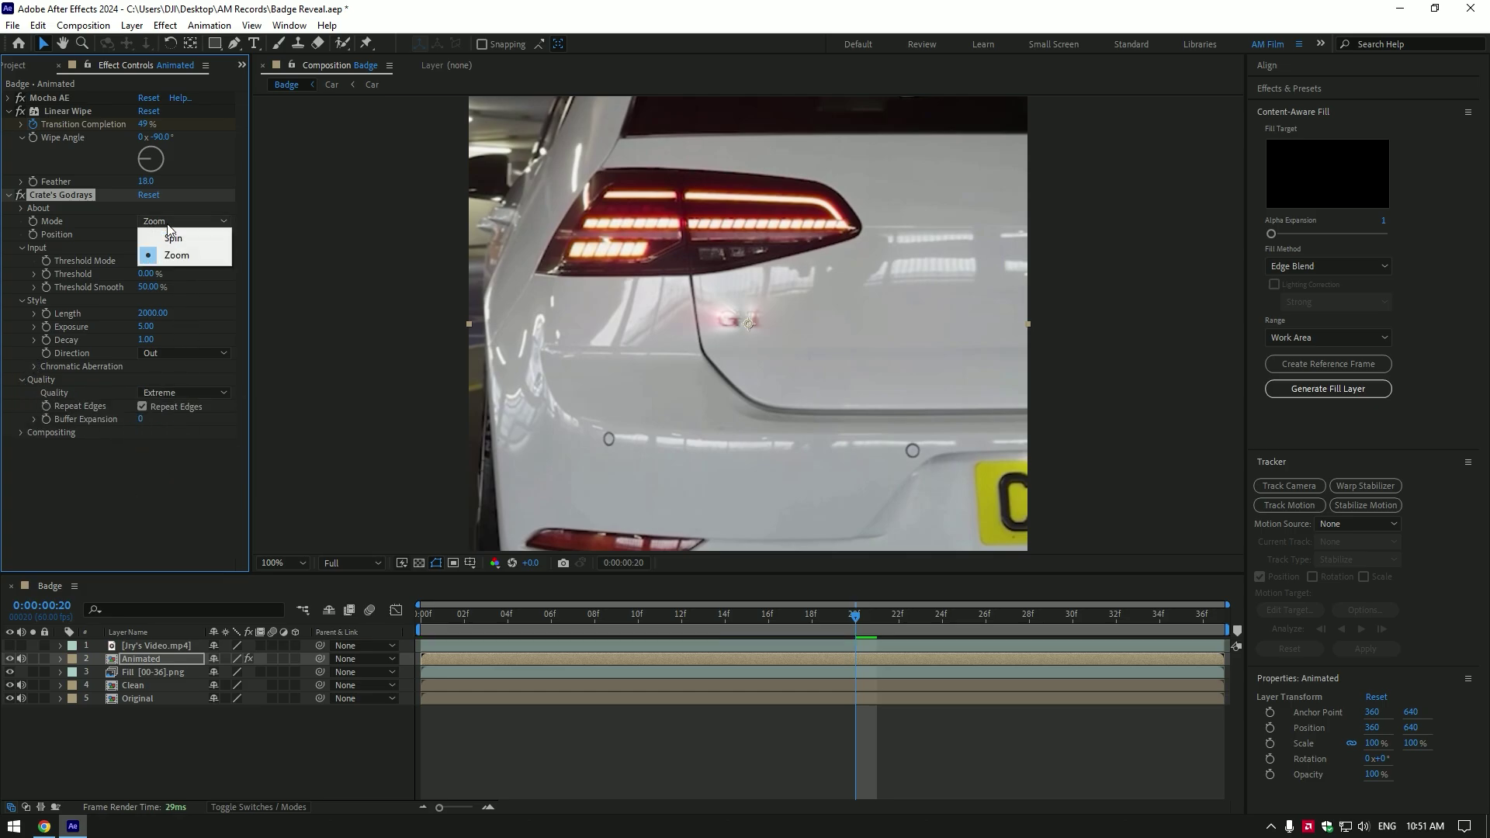
{"action": "left_click", "coordinate": [176, 225]}
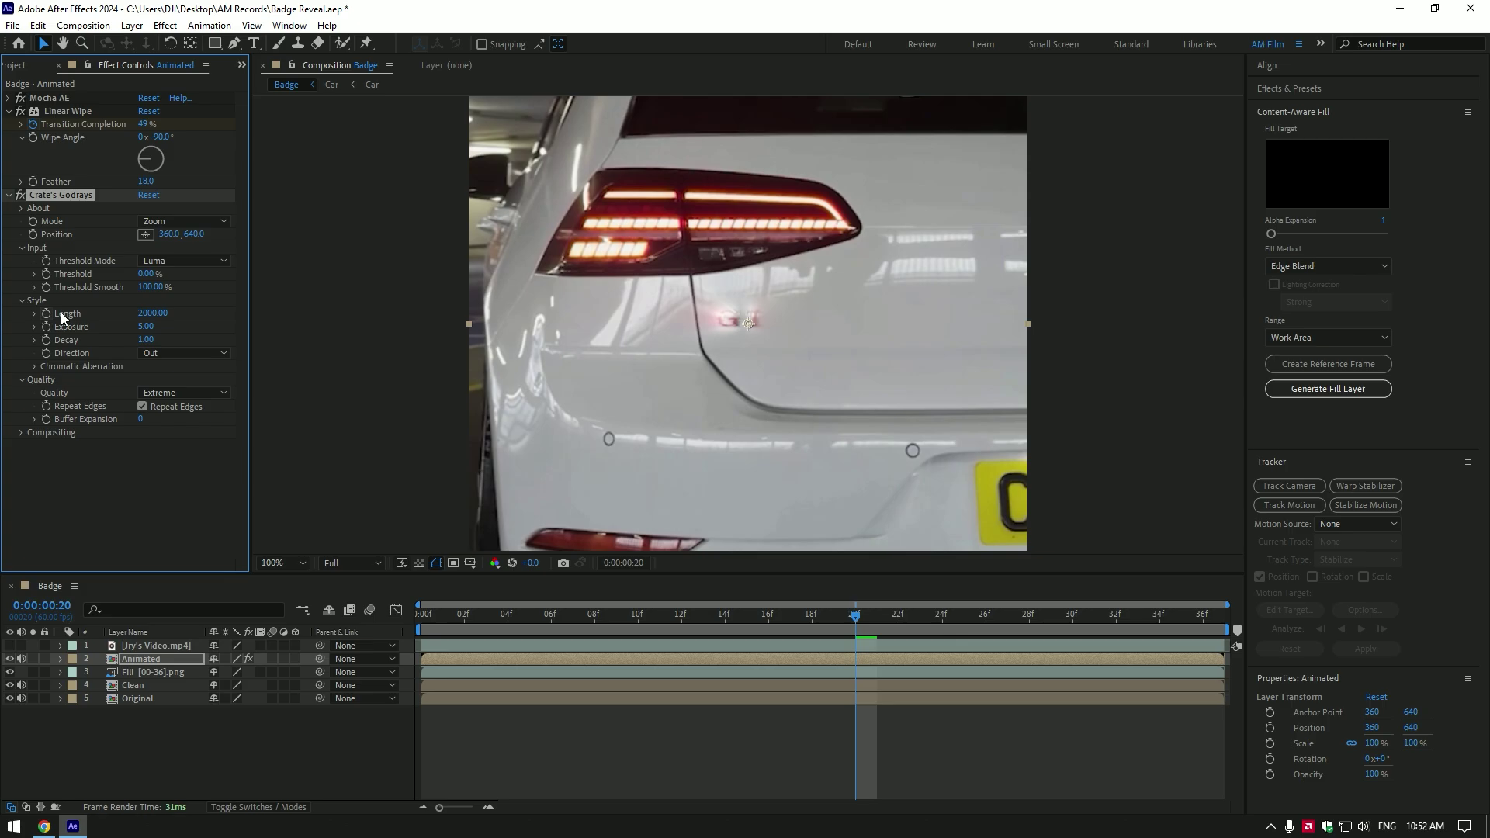
{"action": "left_click_drag", "start_coordinate": [56, 326], "coordinate": [23, 339]}
{"action": "left_click_drag", "start_coordinate": [630, 613], "coordinate": [373, 628]}
{"action": "key", "text": "space"}
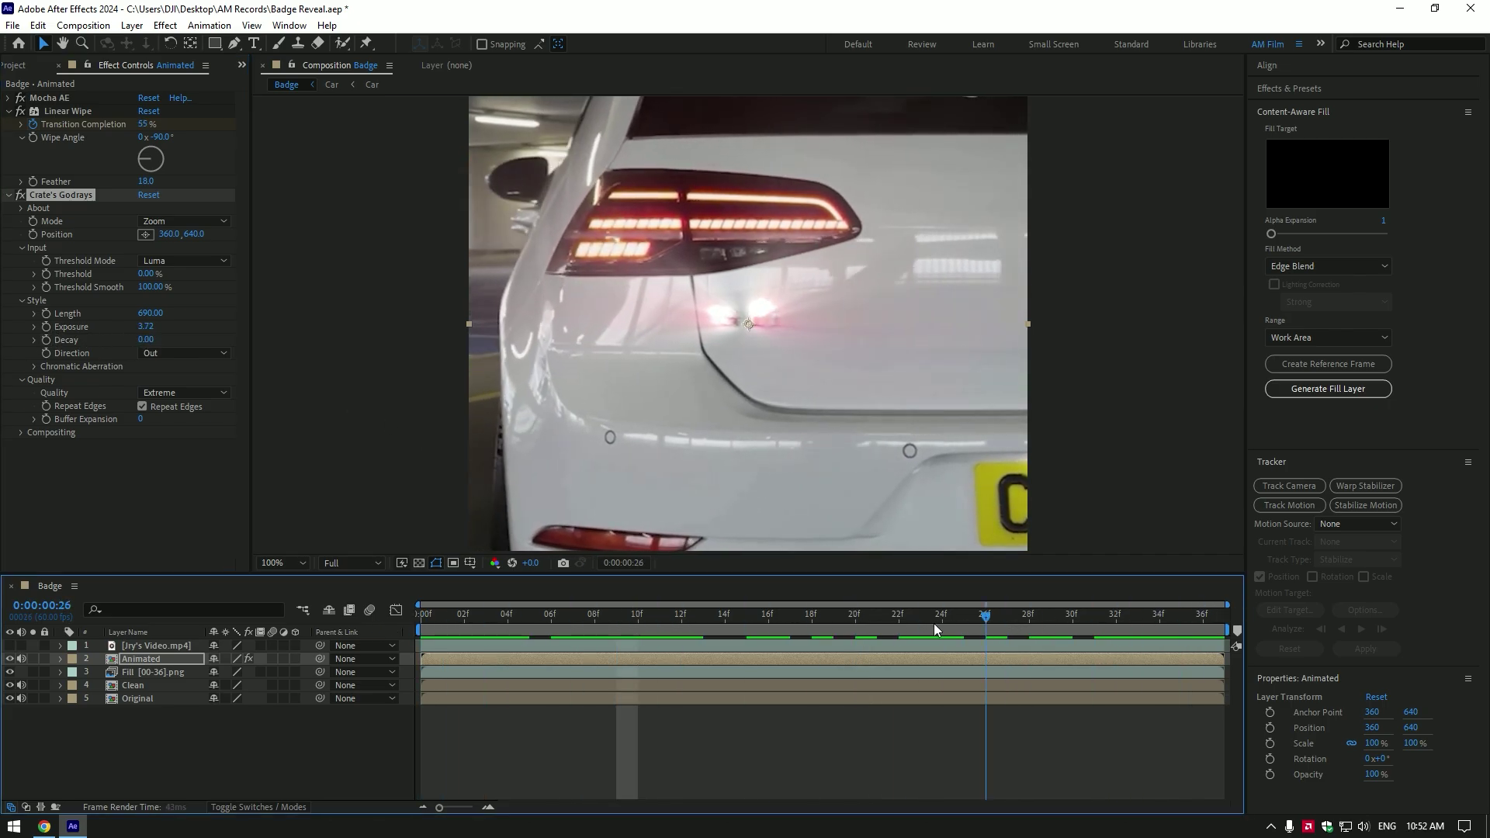
Keyframe Godrays Position, moving the light from left of the badge to its right
{"action": "key", "text": "space"}
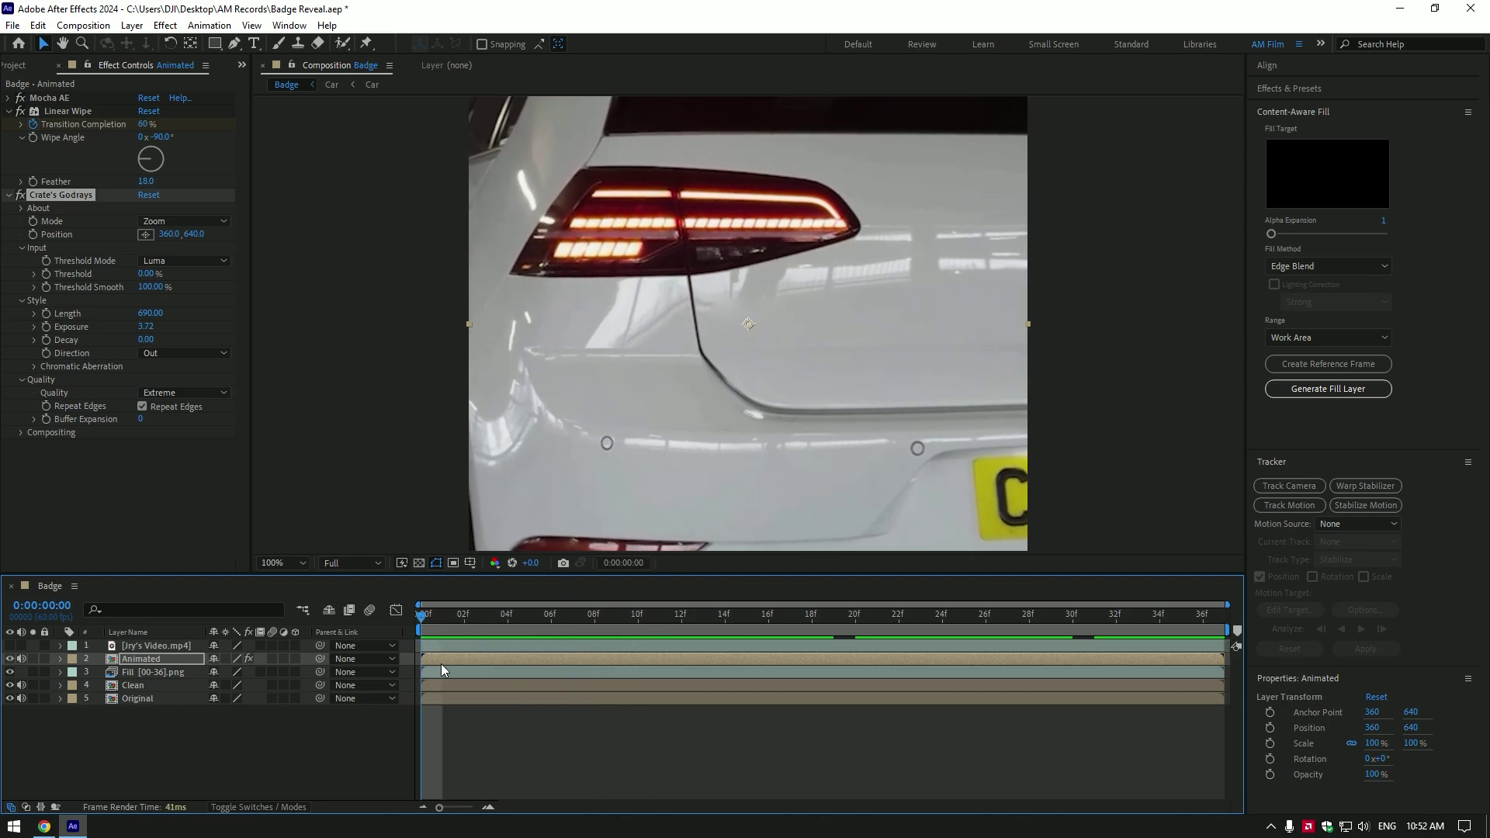
{"action": "left_click", "coordinate": [42, 245]}
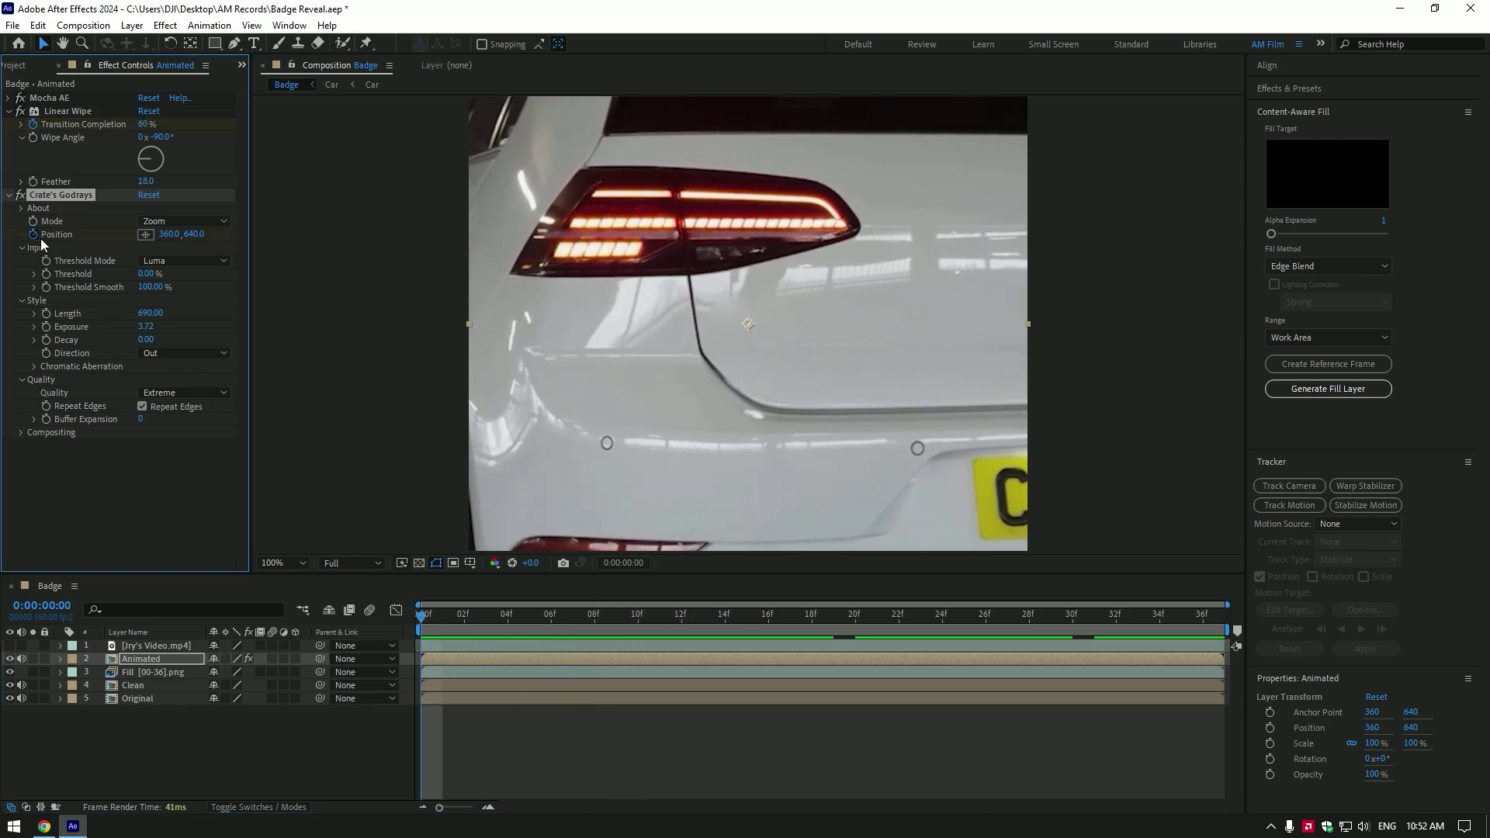
{"action": "left_click_drag", "start_coordinate": [163, 233], "coordinate": [102, 243]}
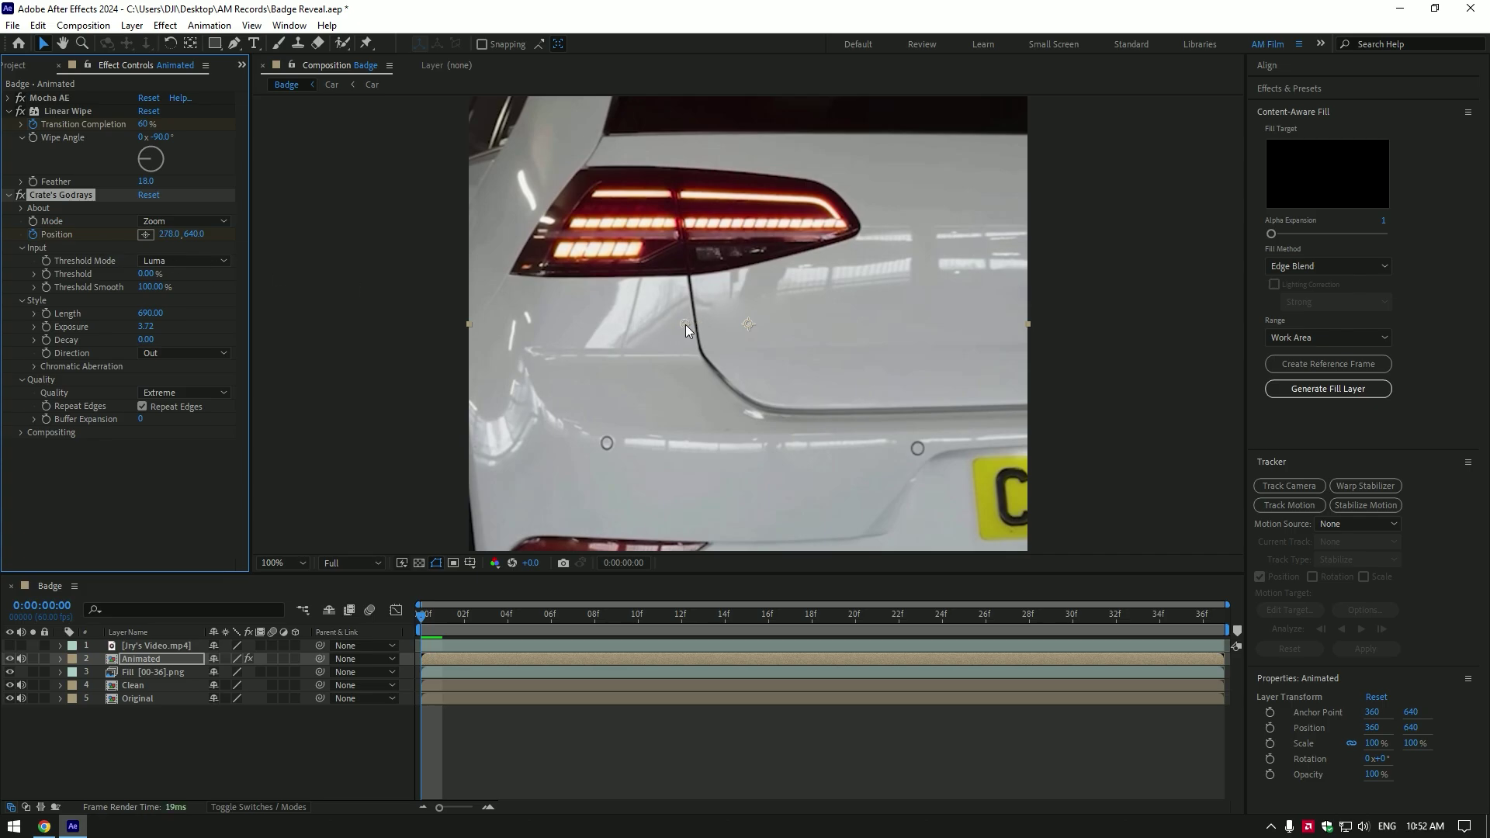
{"action": "left_click_drag", "start_coordinate": [686, 324], "coordinate": [663, 334]}
{"action": "key", "text": "space"}
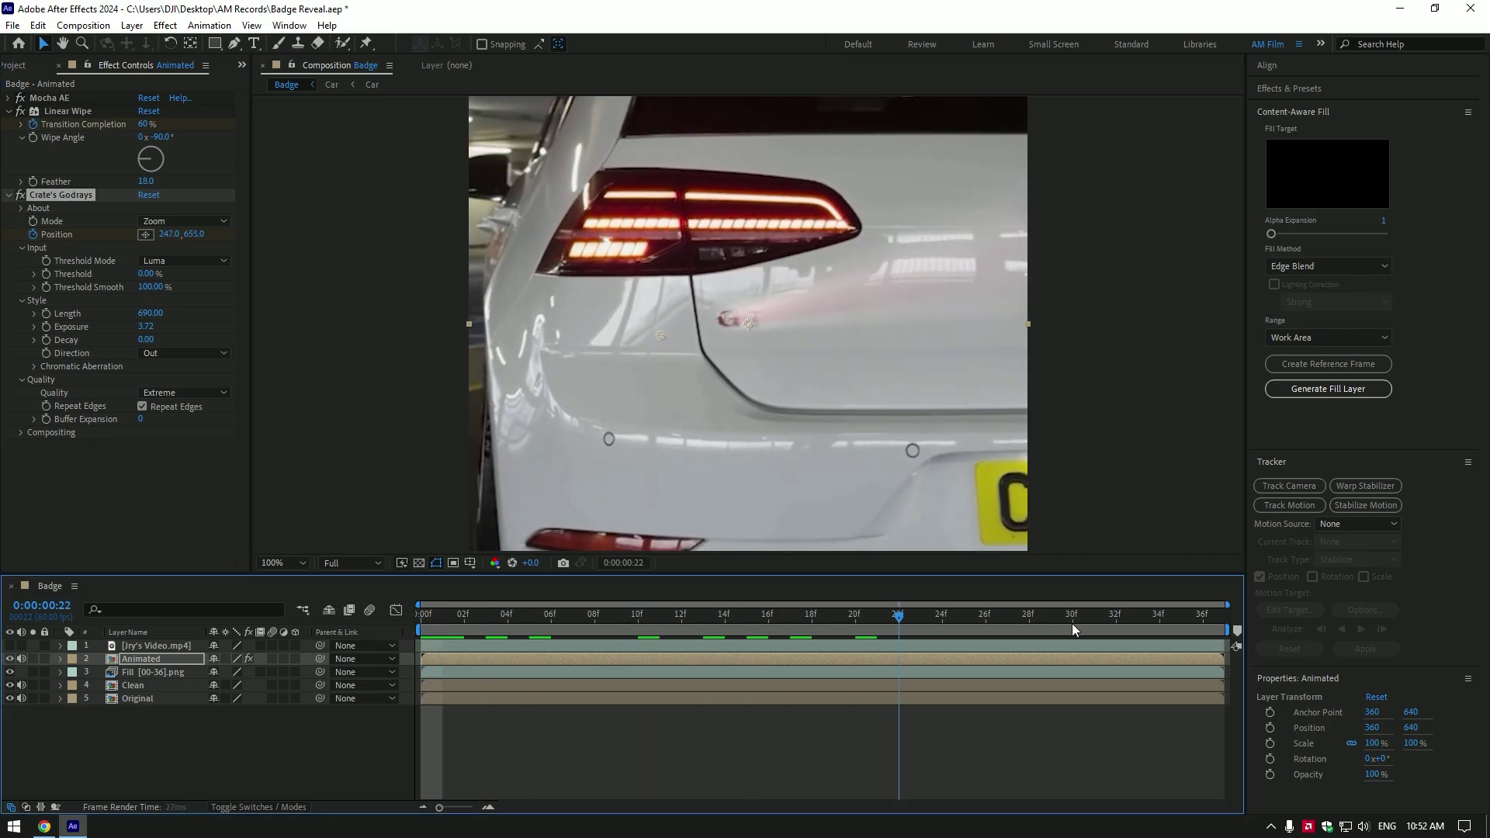
{"action": "left_click_drag", "start_coordinate": [664, 338], "coordinate": [858, 335]}
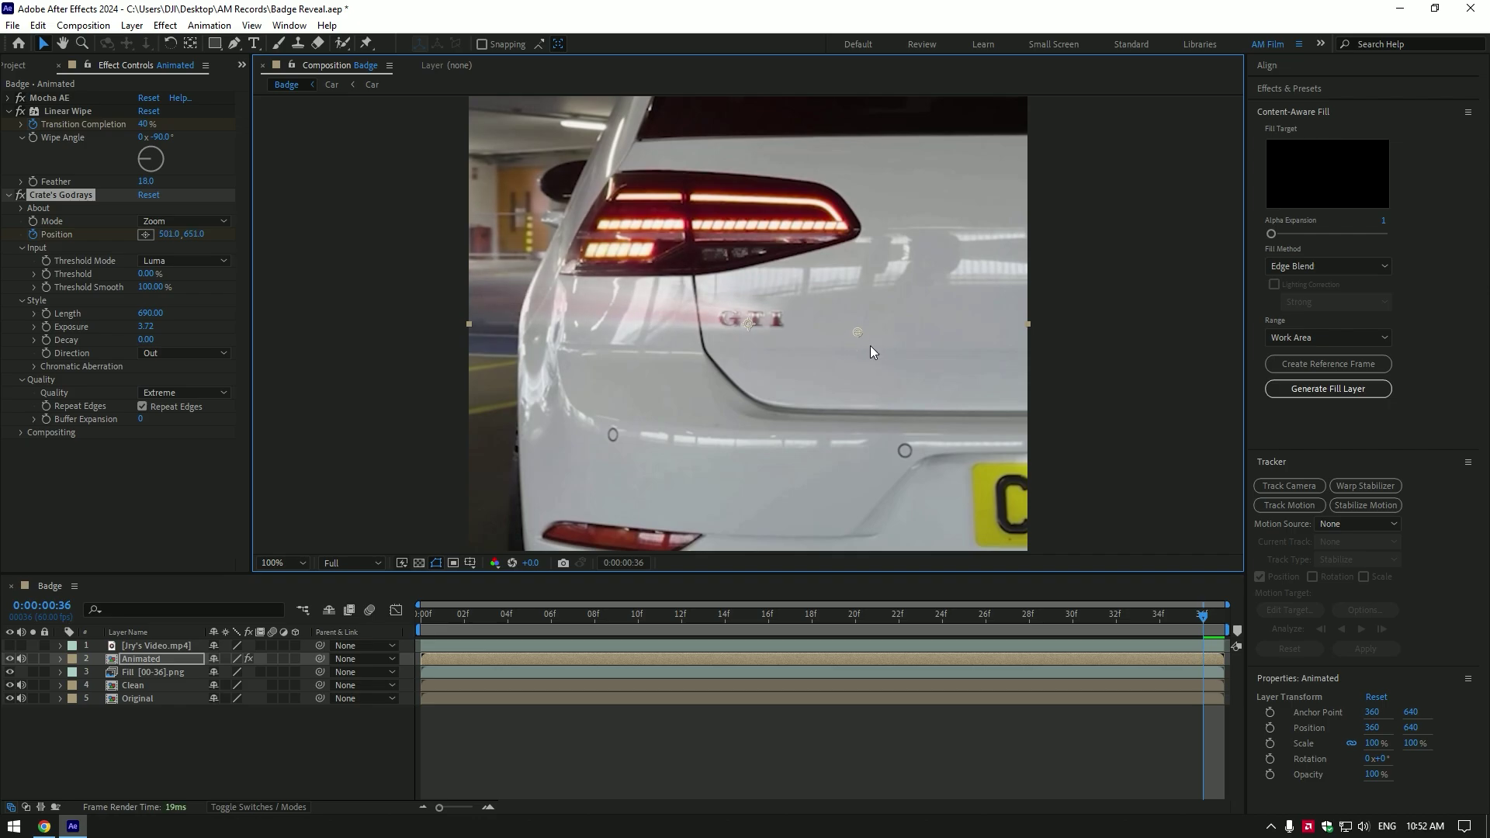
{"action": "key", "text": "space"}
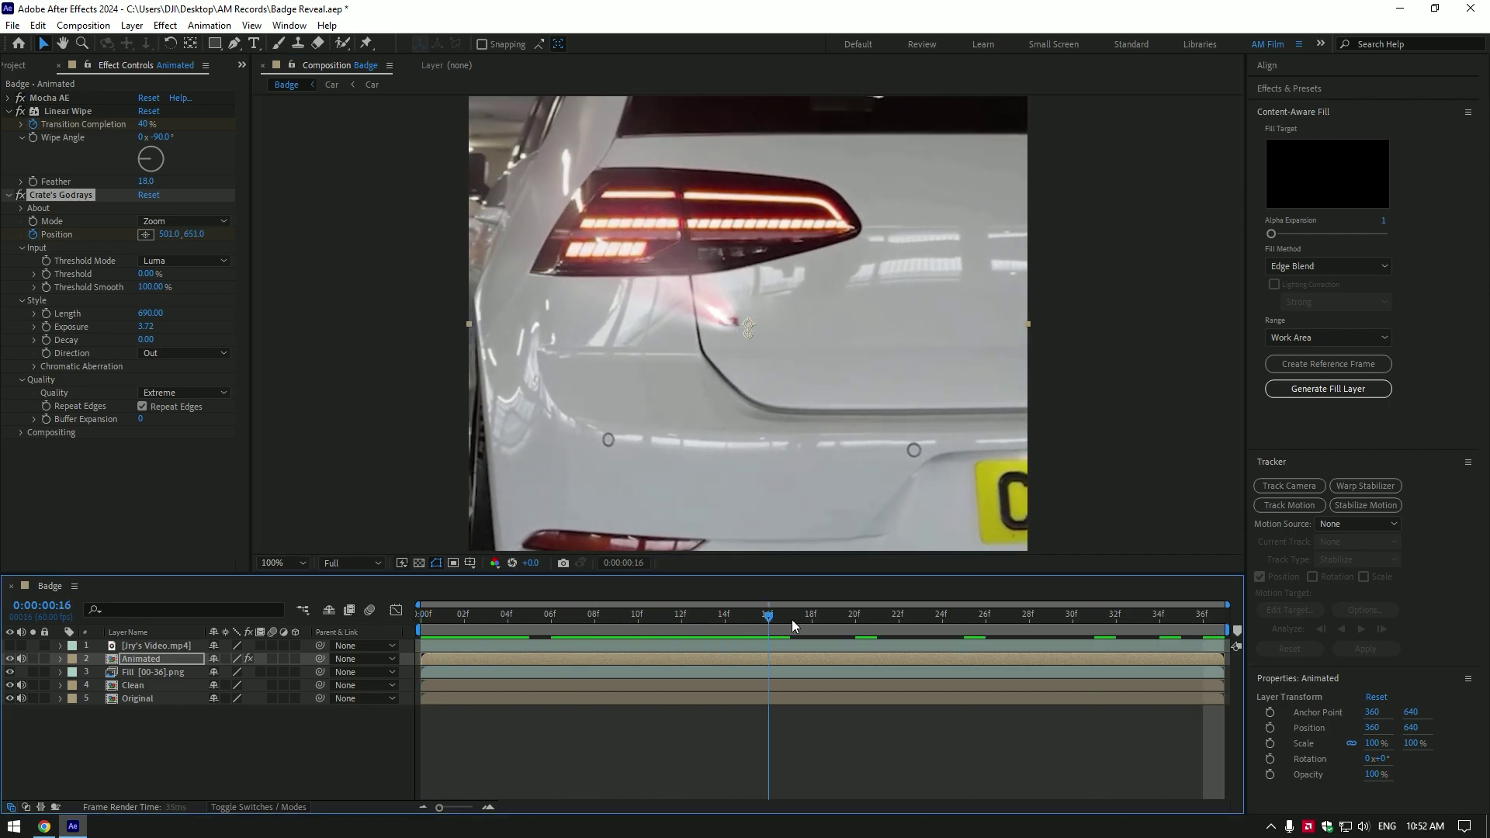
Refine the light path to 228,645 at start and 509,631 at frame 36, then preview
{"action": "left_click_drag", "start_coordinate": [1010, 620], "coordinate": [415, 617]}
{"action": "left_click_drag", "start_coordinate": [661, 336], "coordinate": [645, 331]}
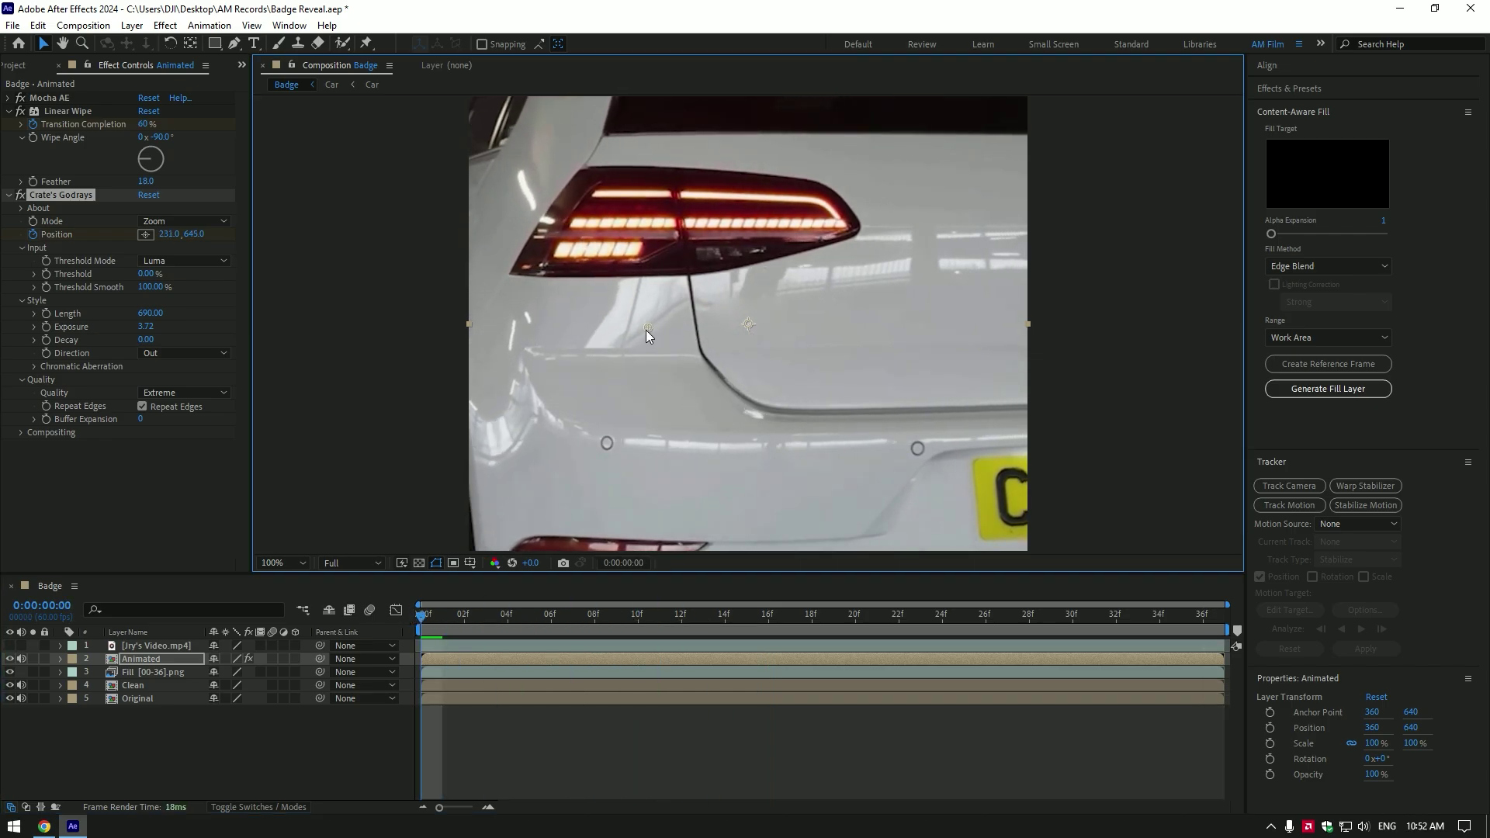
{"action": "key", "text": "space"}
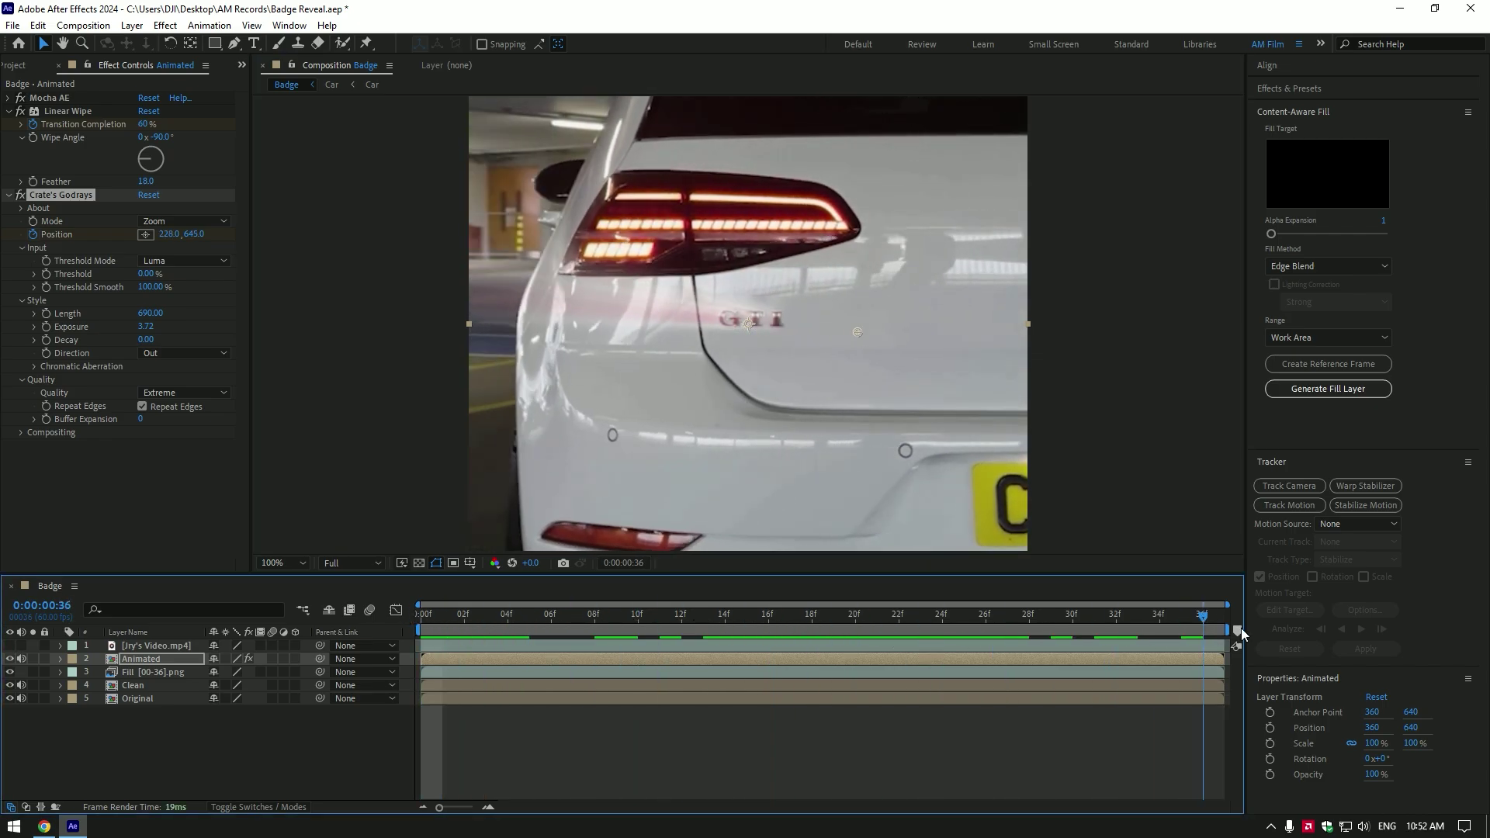
{"action": "left_click_drag", "start_coordinate": [863, 334], "coordinate": [863, 320]}
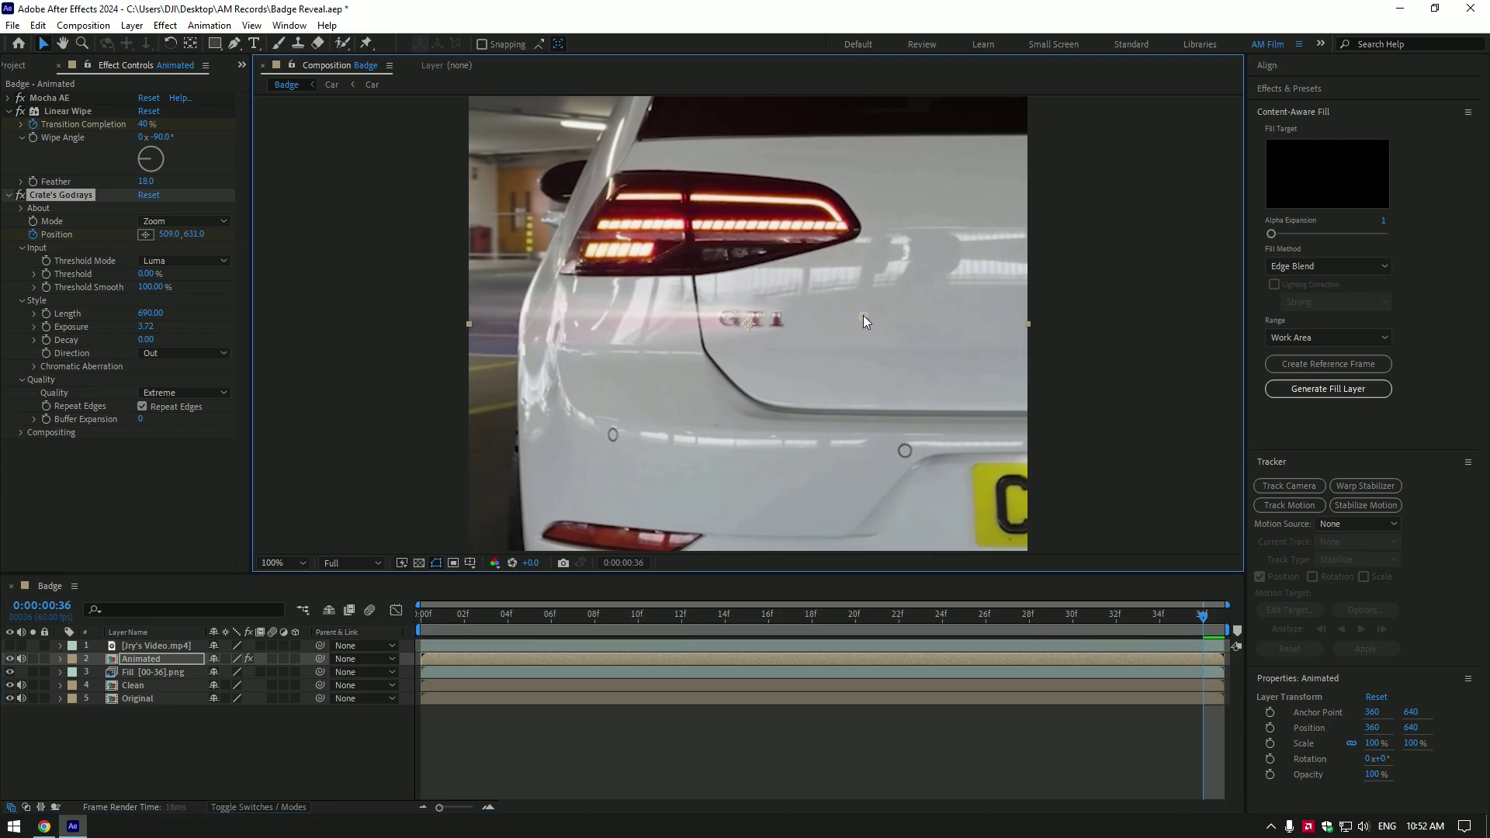
{"action": "left_click_drag", "start_coordinate": [1036, 617], "coordinate": [370, 622]}
{"action": "key", "text": "space"}
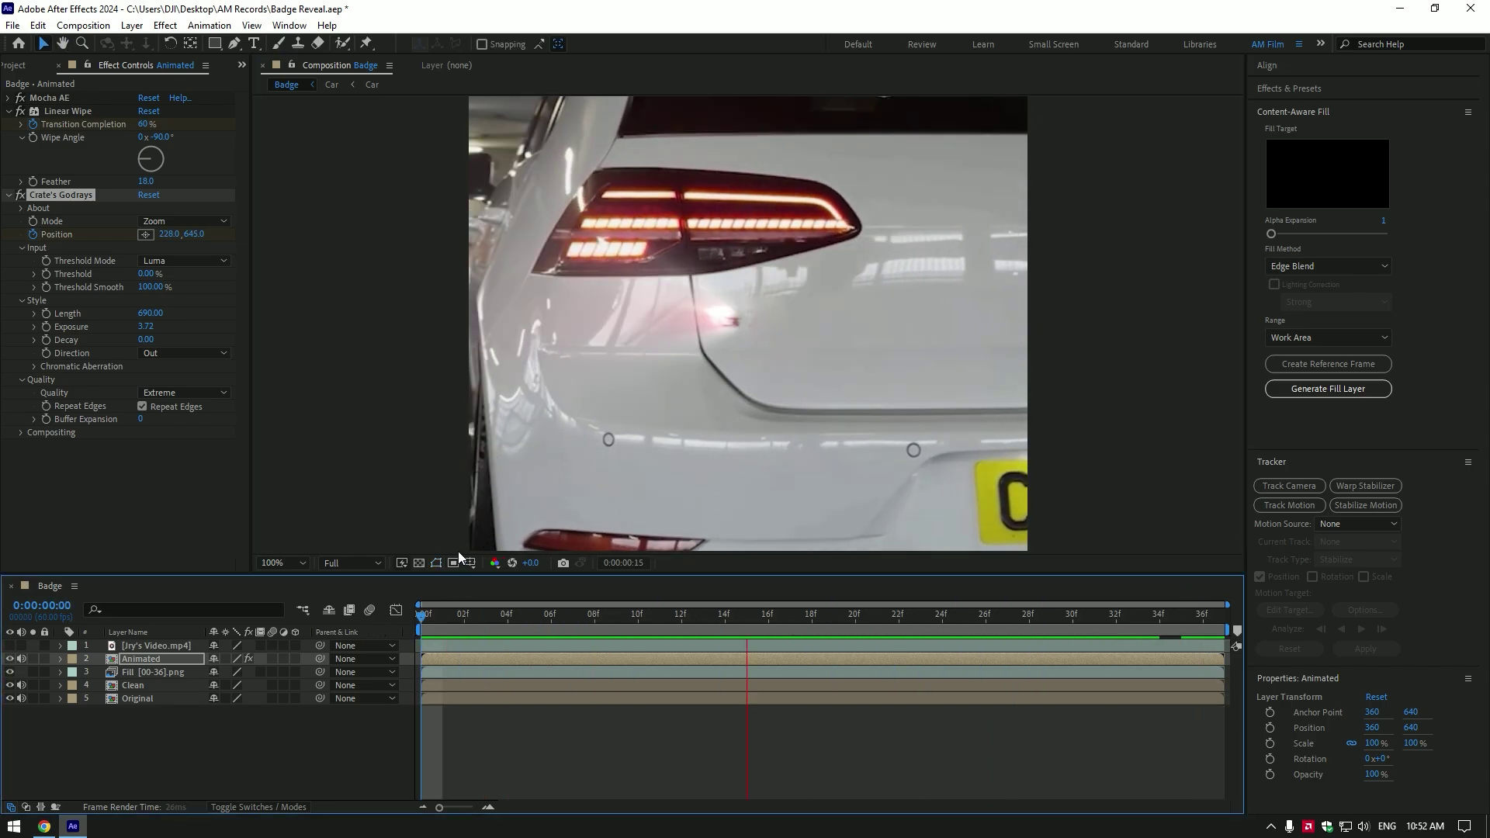
{"action": "left_click", "coordinate": [463, 615]}
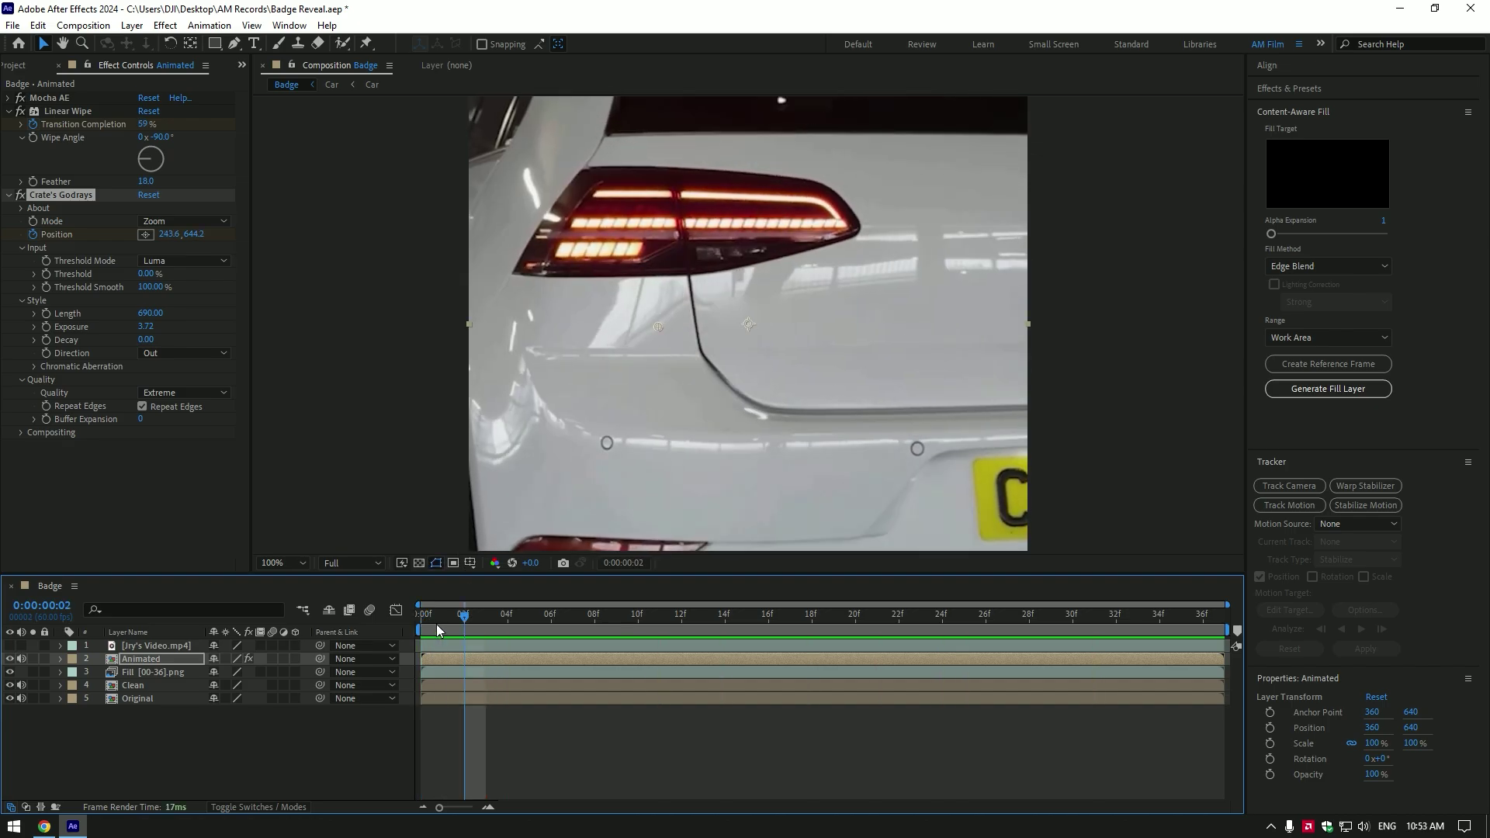
{"action": "left_click_drag", "start_coordinate": [436, 624], "coordinate": [1187, 616]}
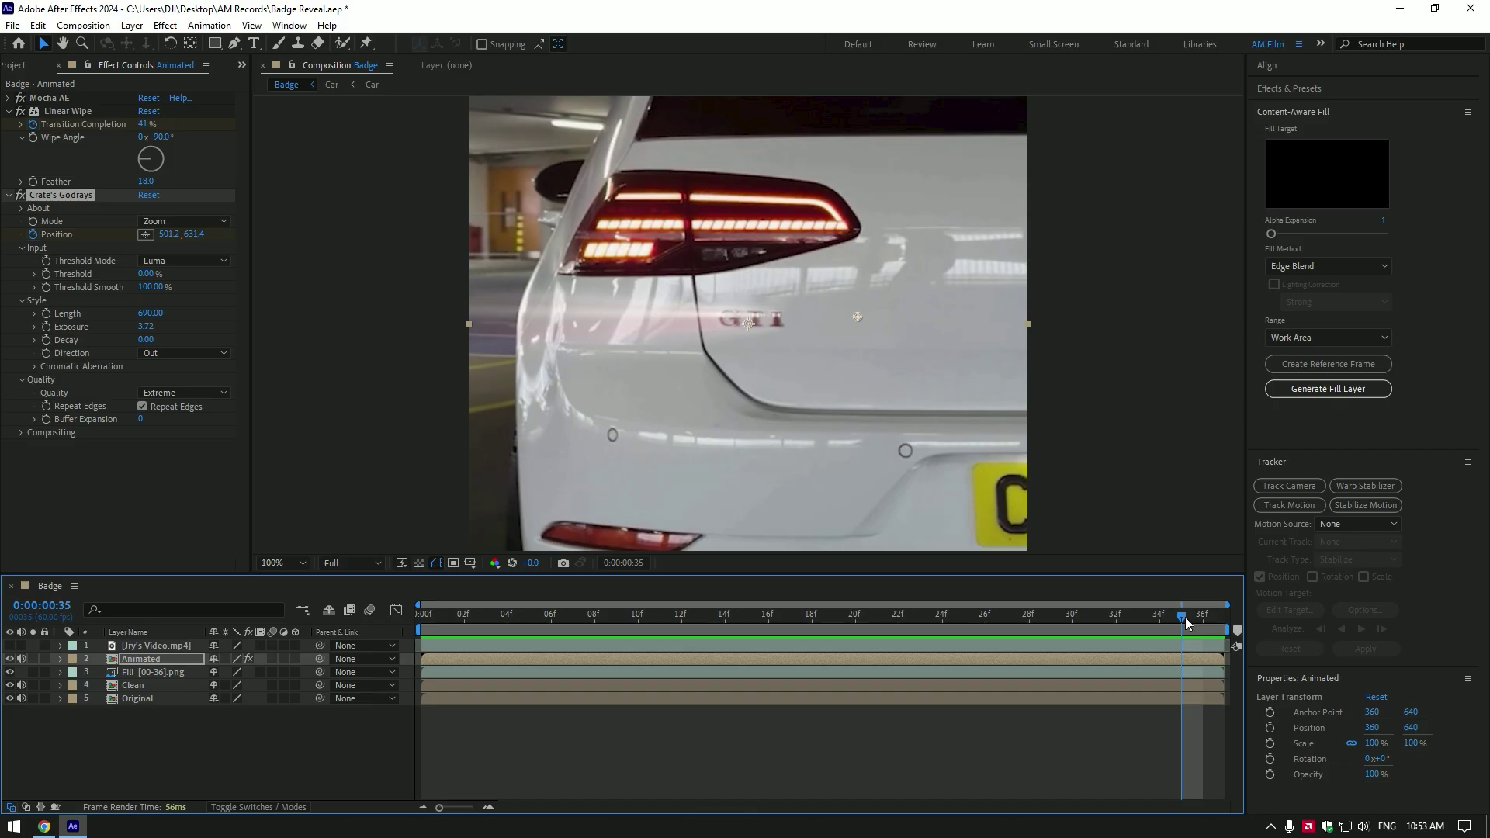